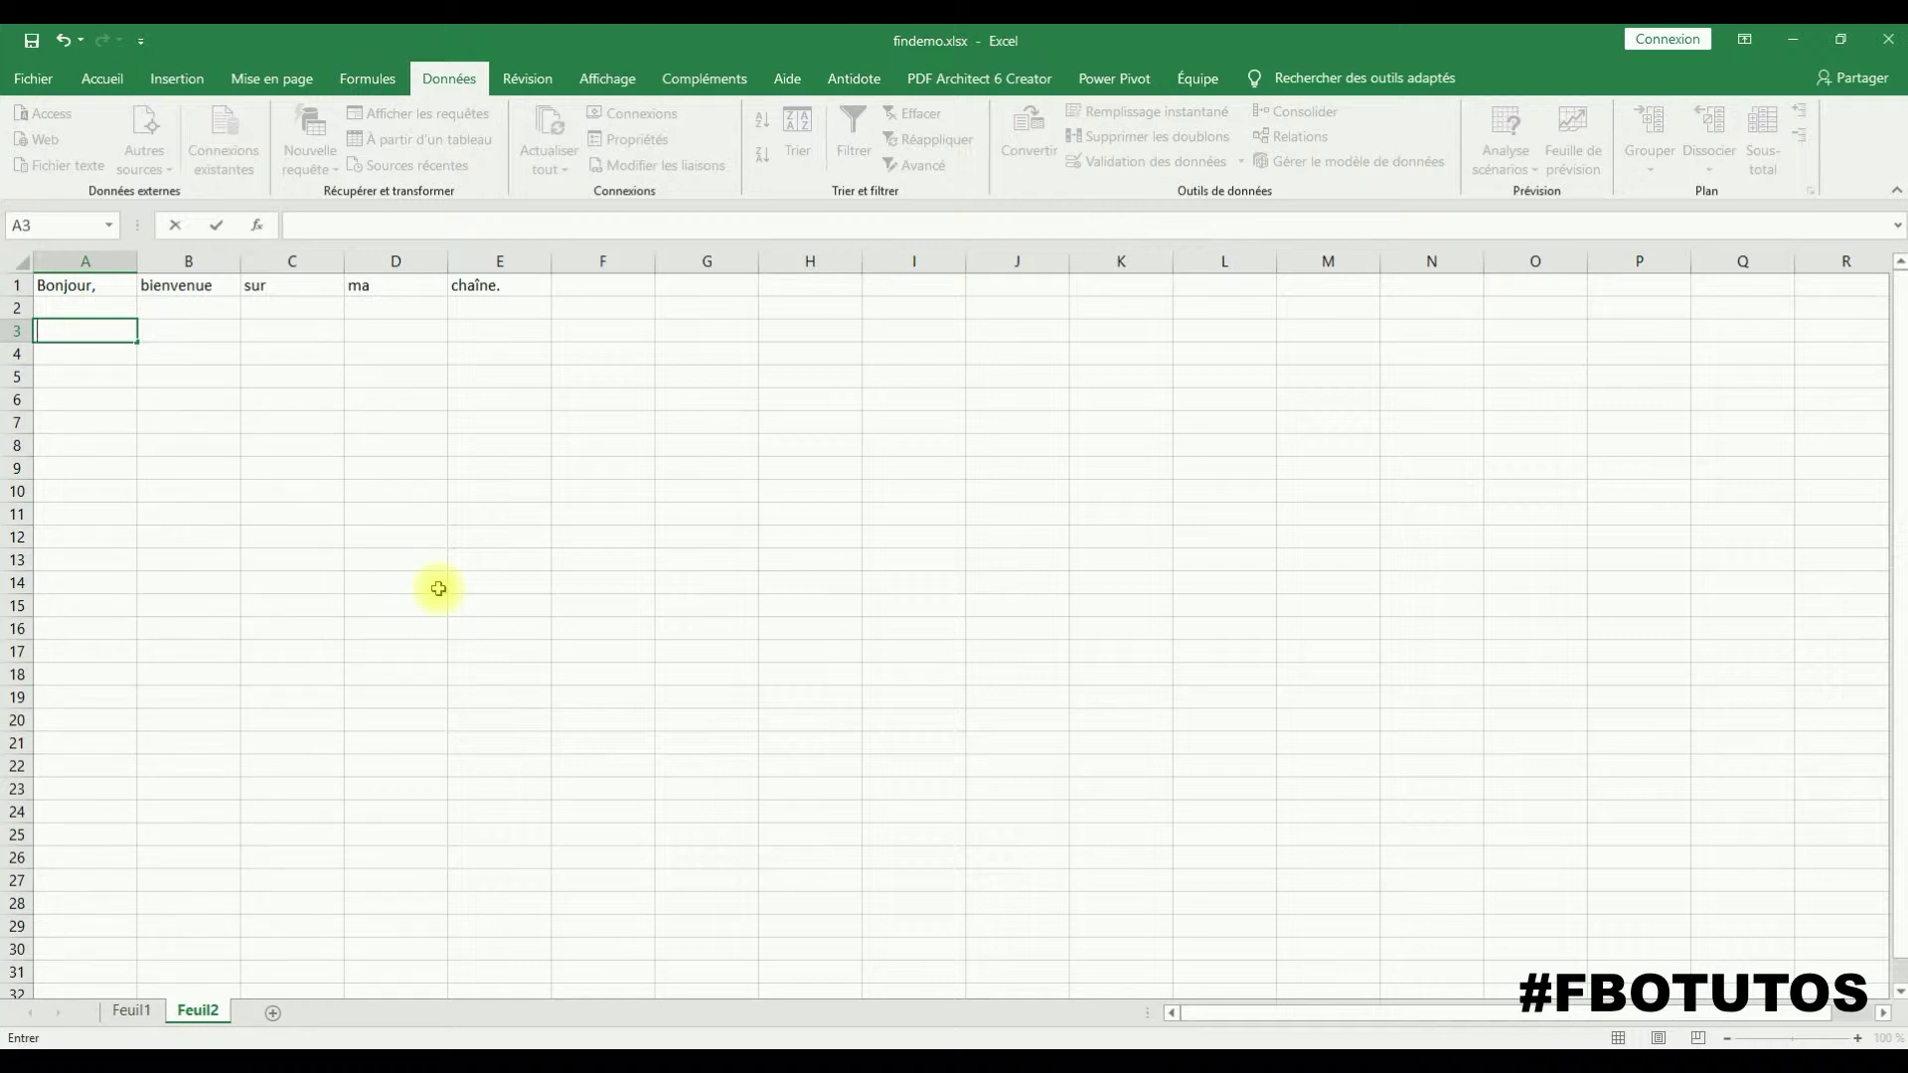
text(=CONC)
key(BackSpace)
key(BackSpace)
key(BackSpace)
key(BackSpace)
key(BackSpace)
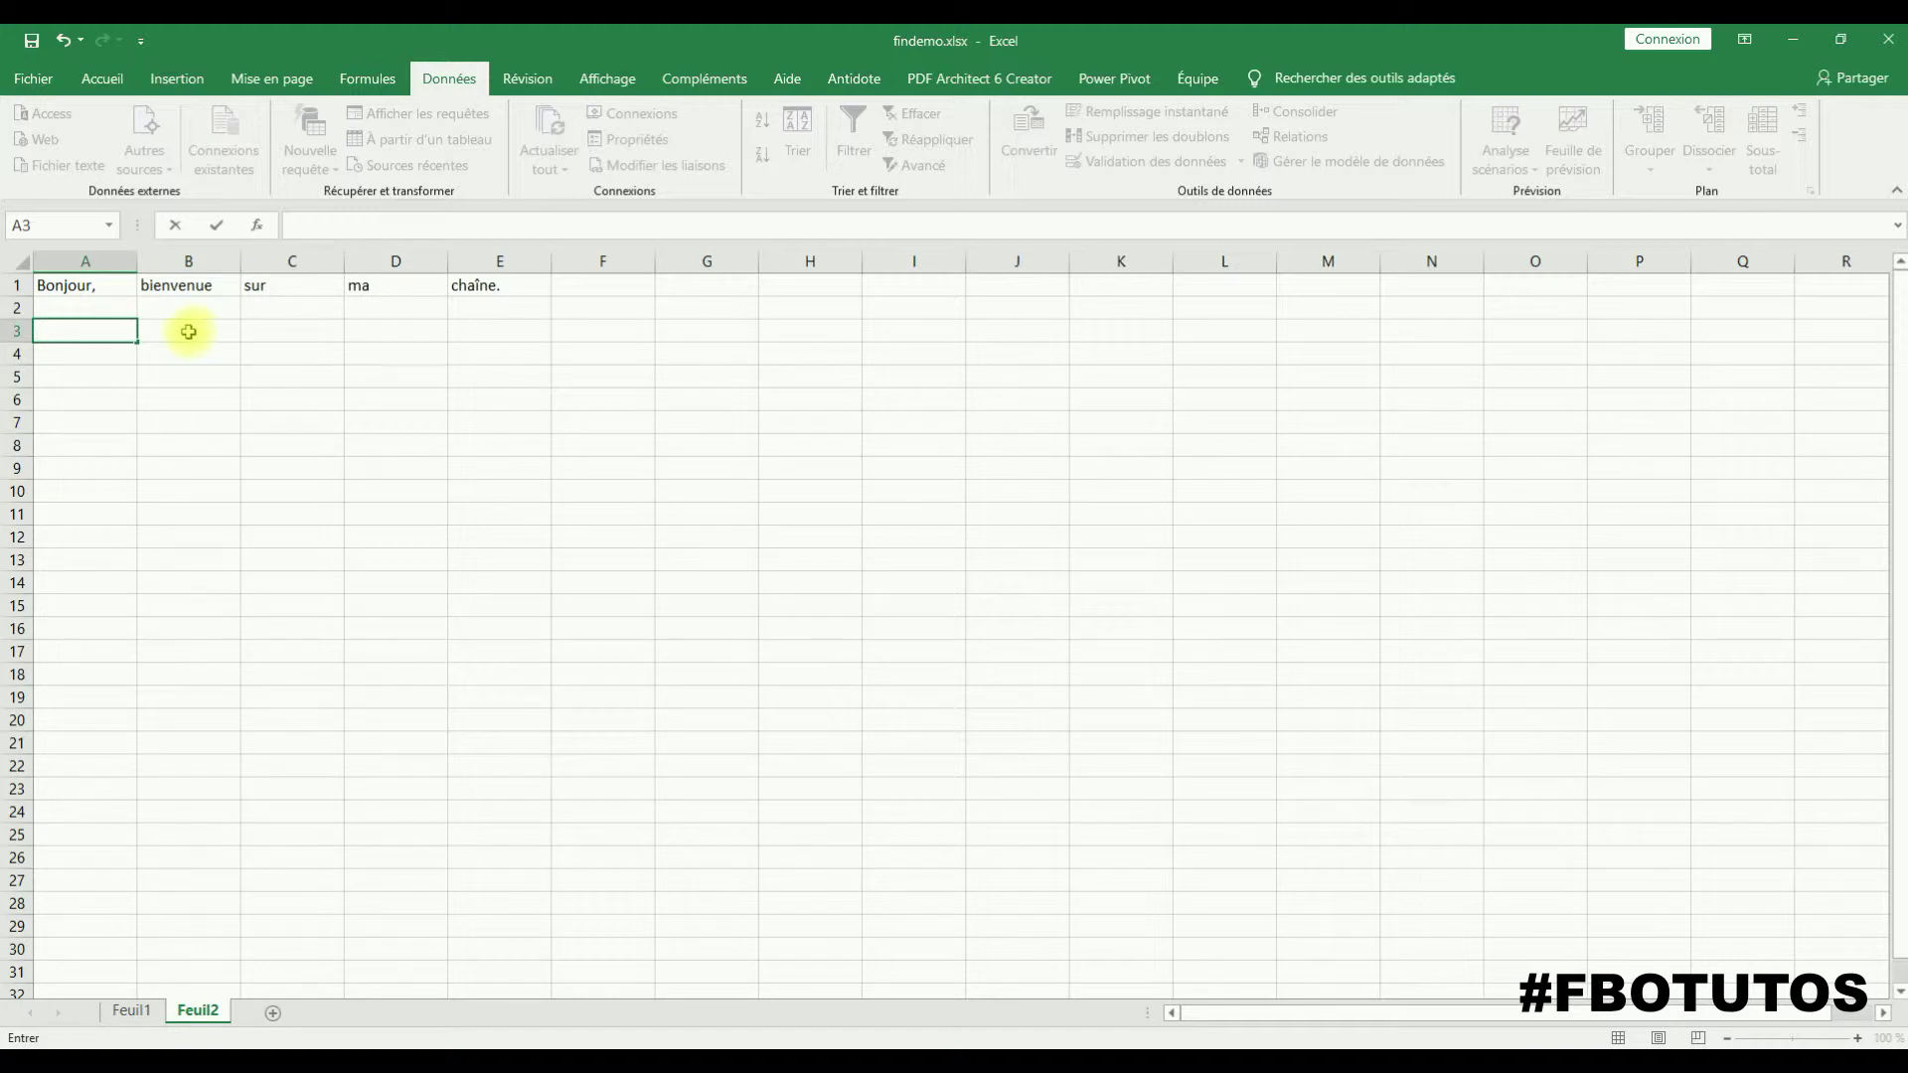
Enter the formula =CONCATENER(A1;B1;C1;D1;E1) in cell A3 to join the words of row 1
text(=)
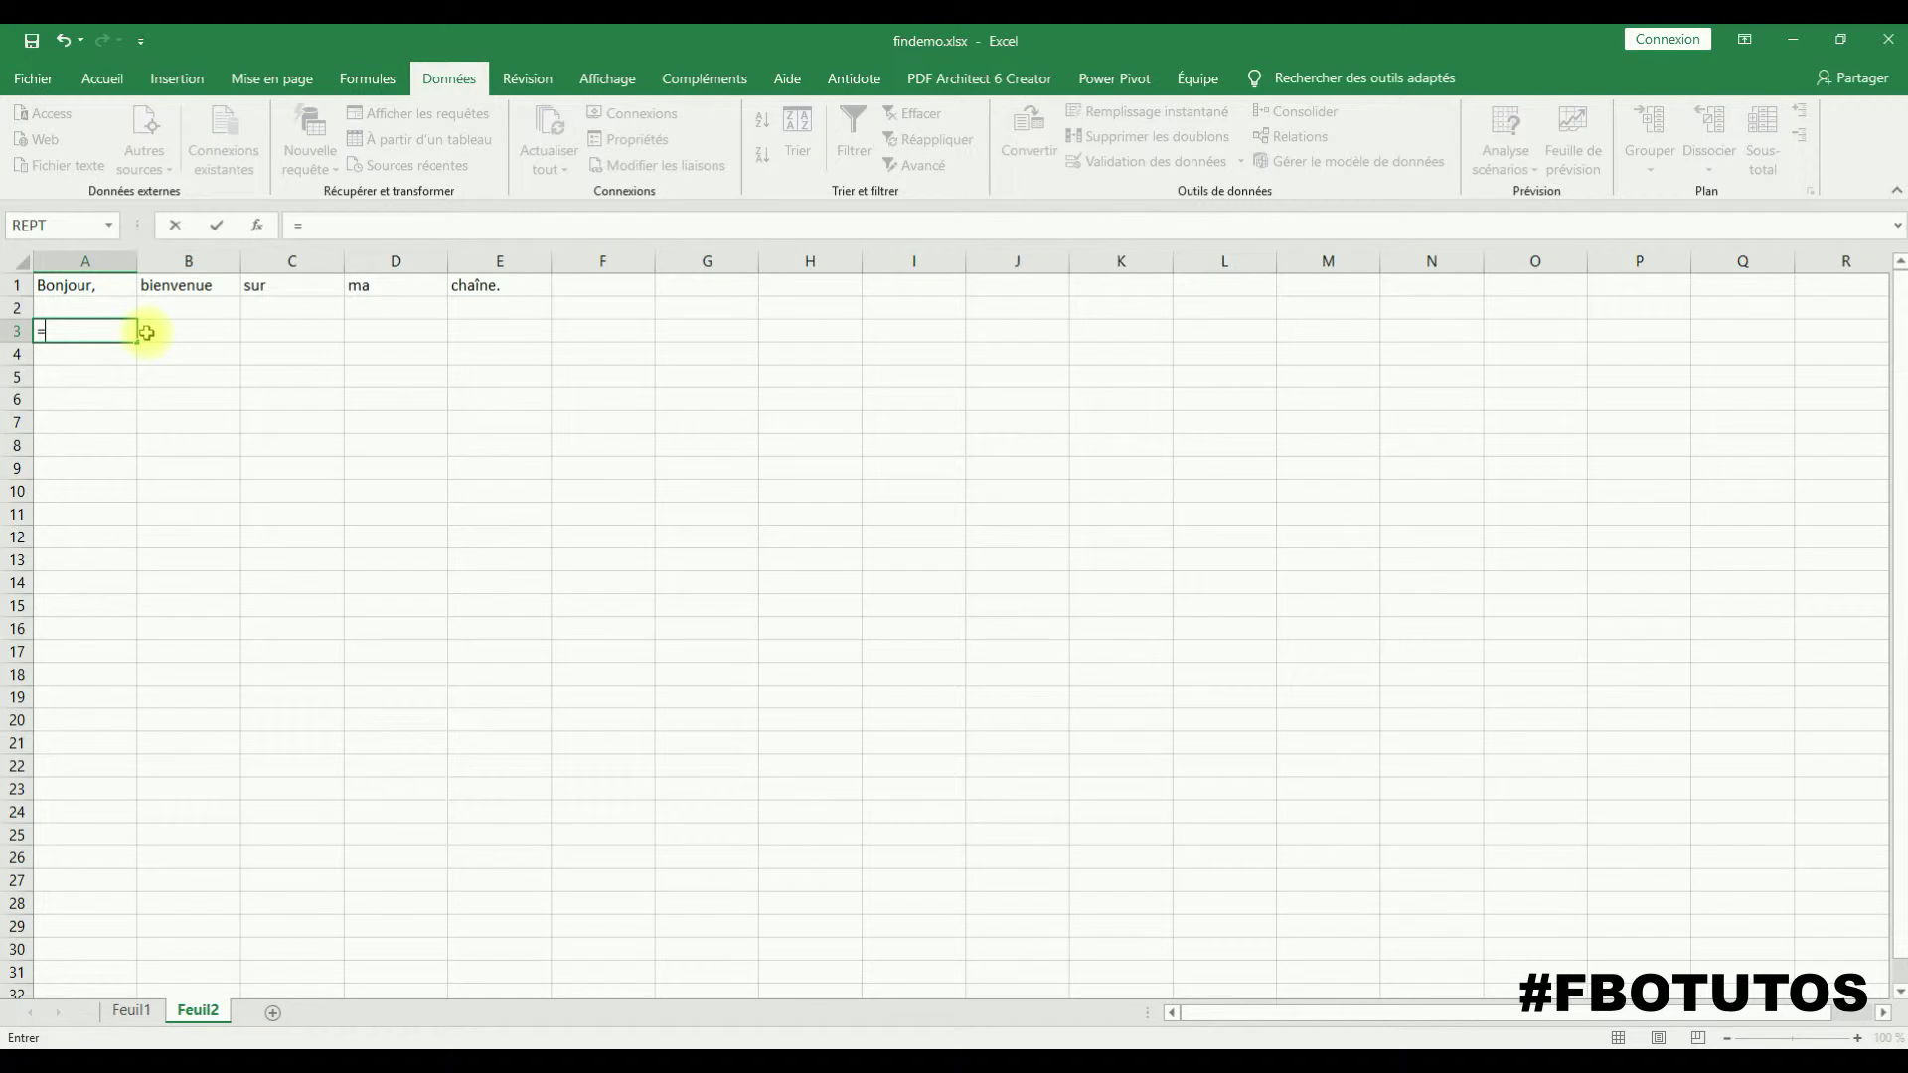
text(CON)
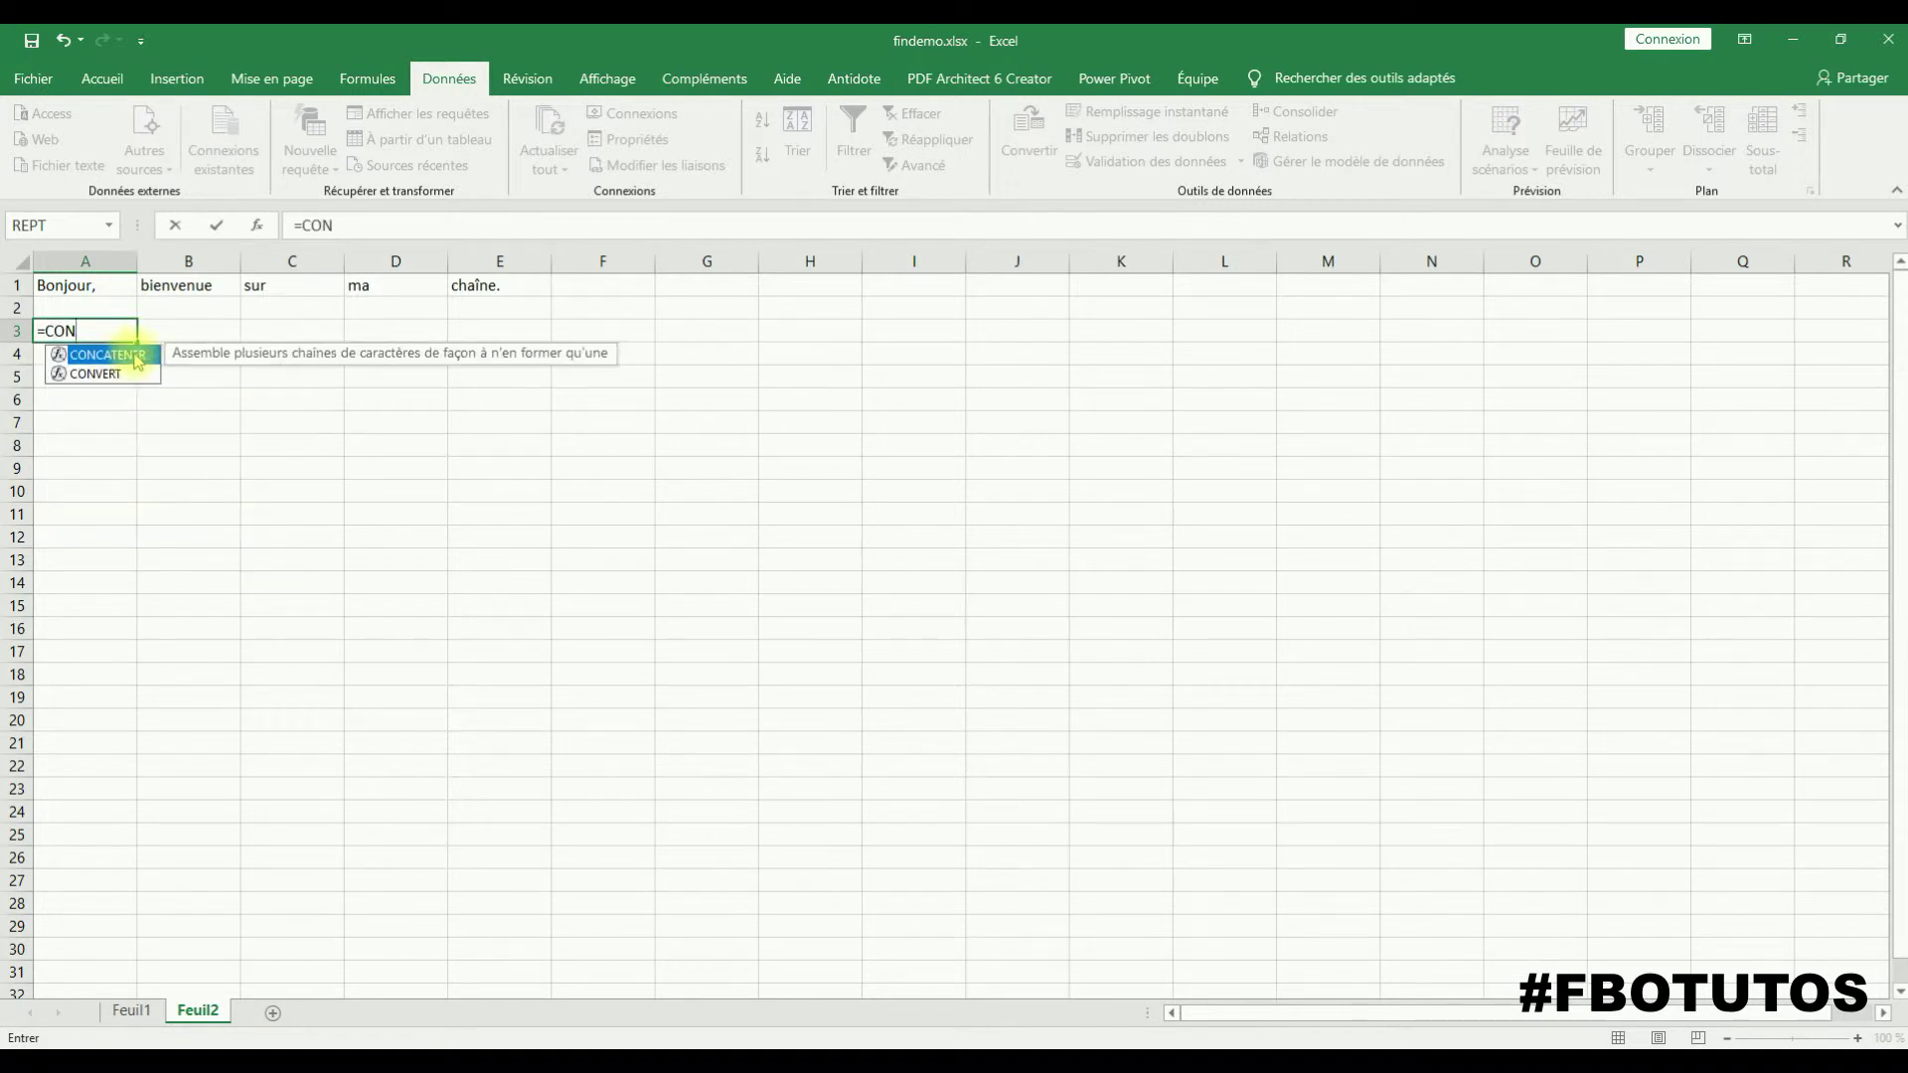
double_click(107, 355)
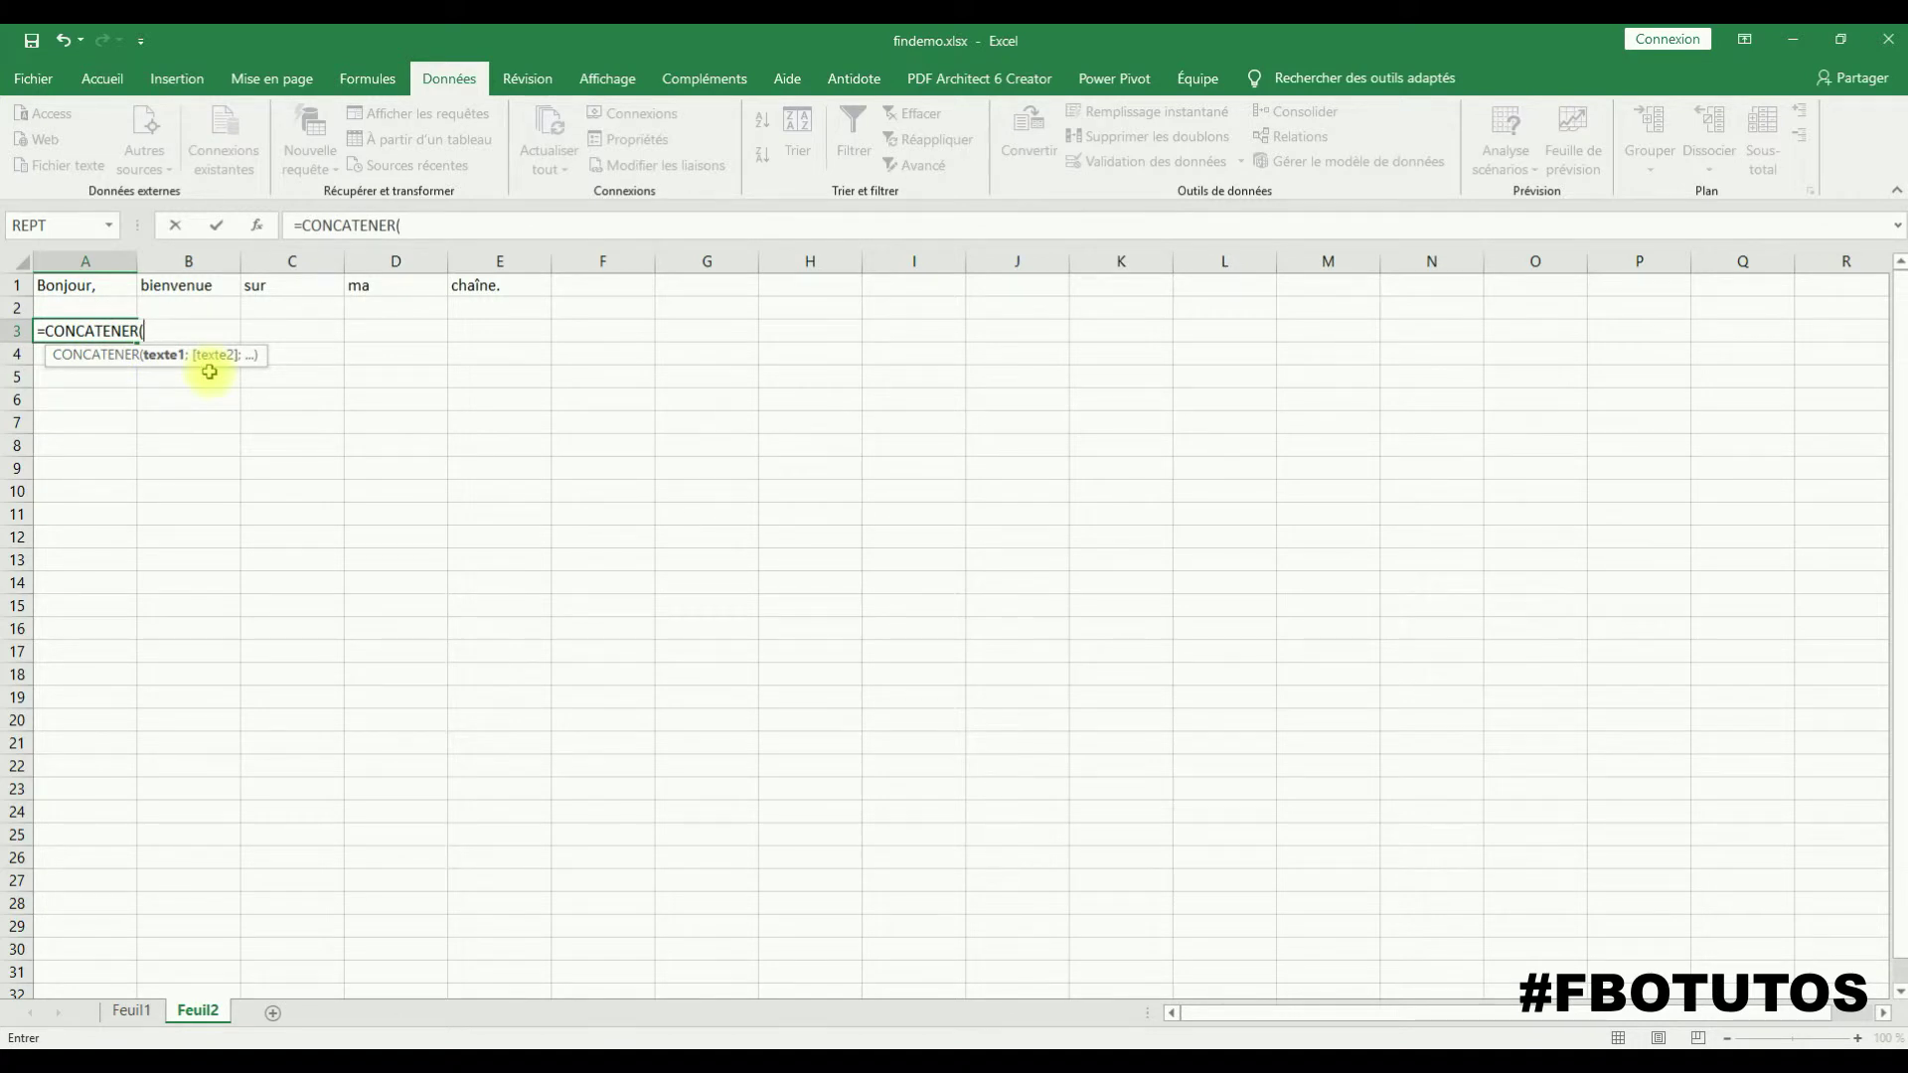
click(86, 285)
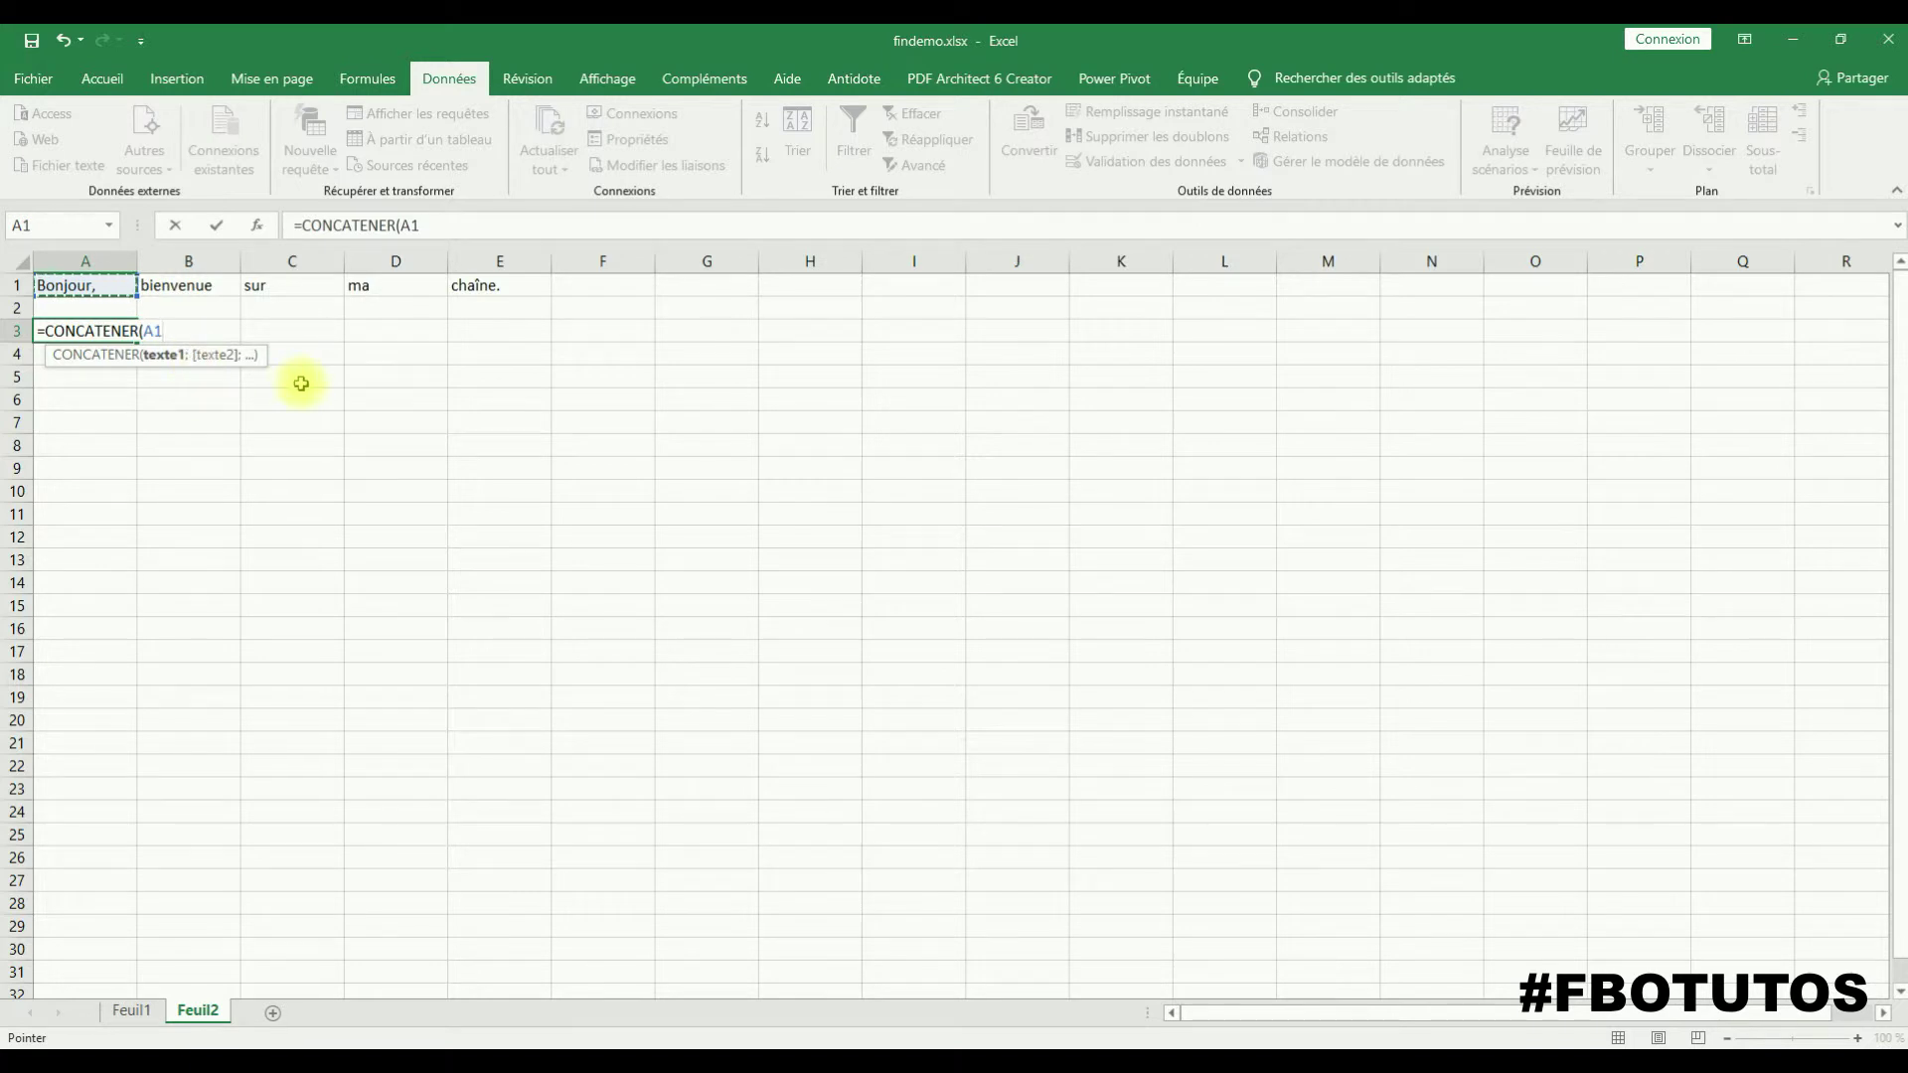
text(;)
click(196, 287)
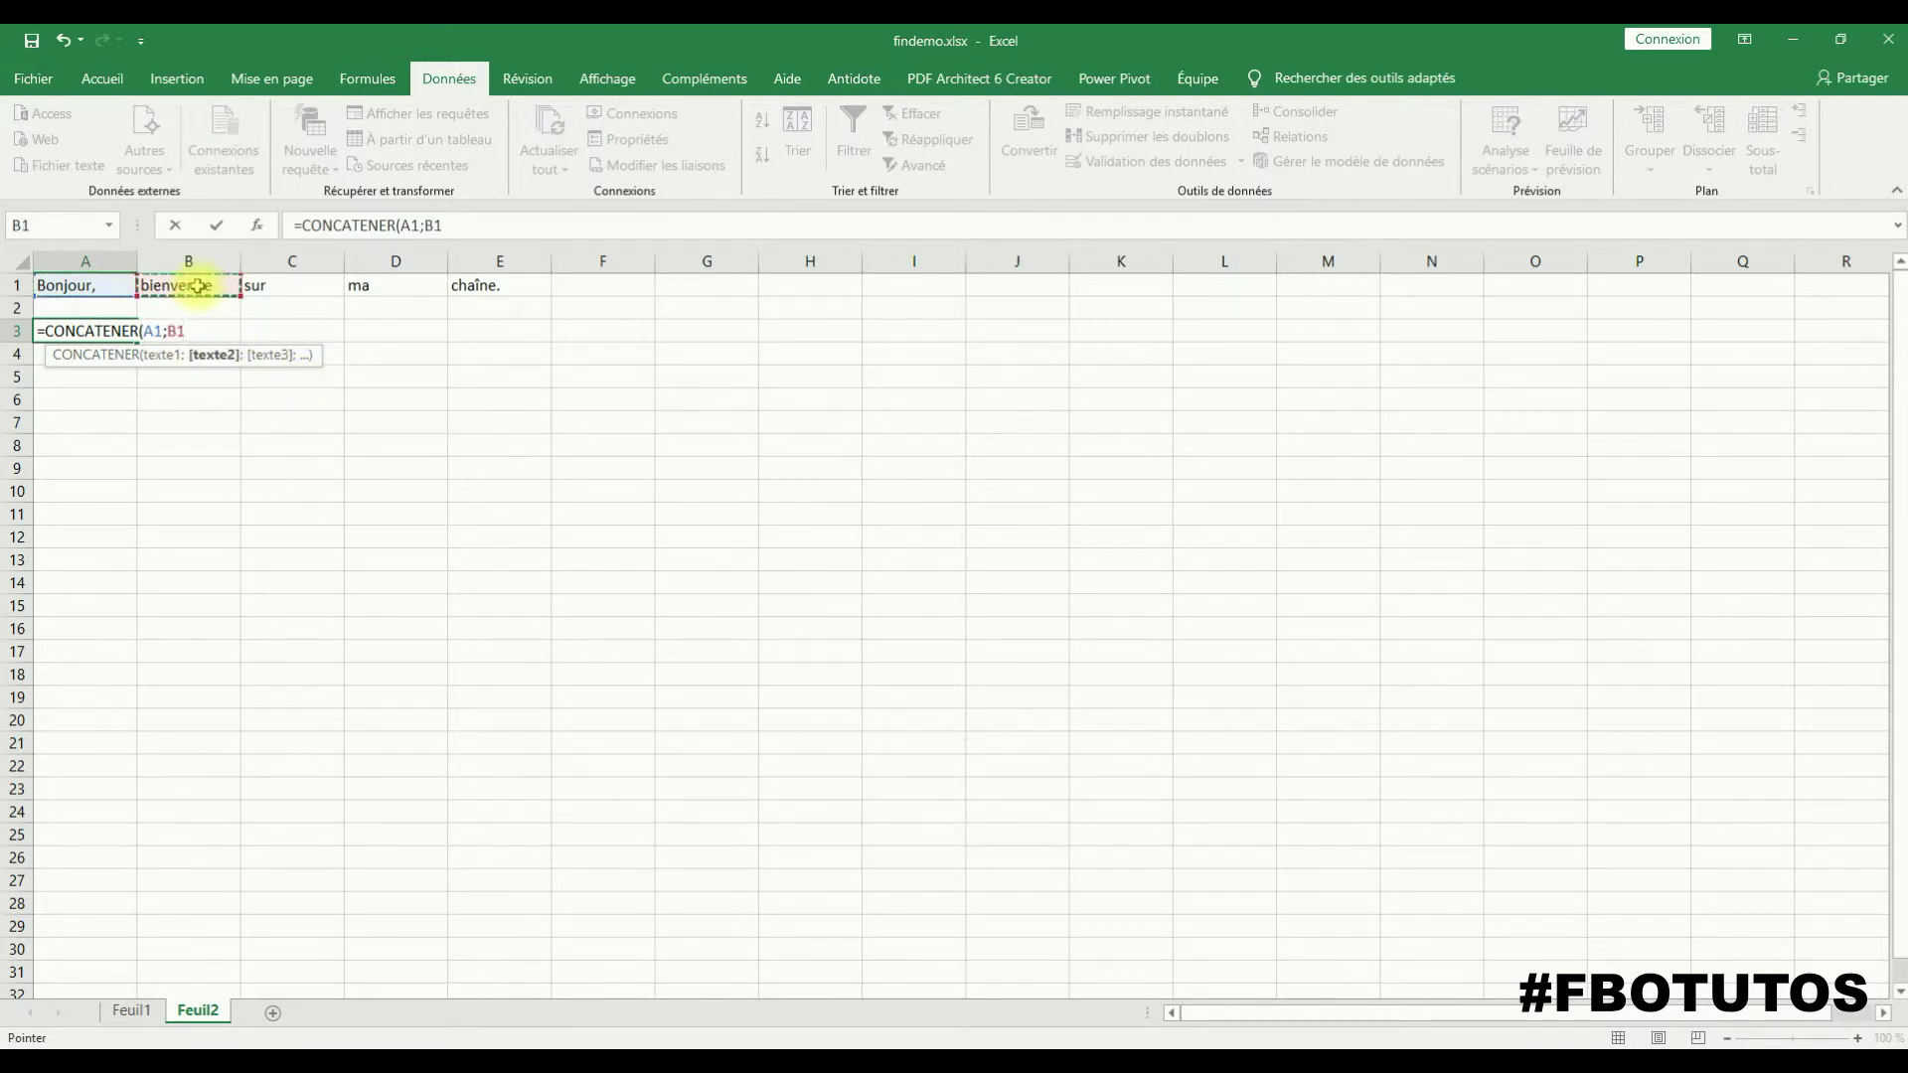
text(;)
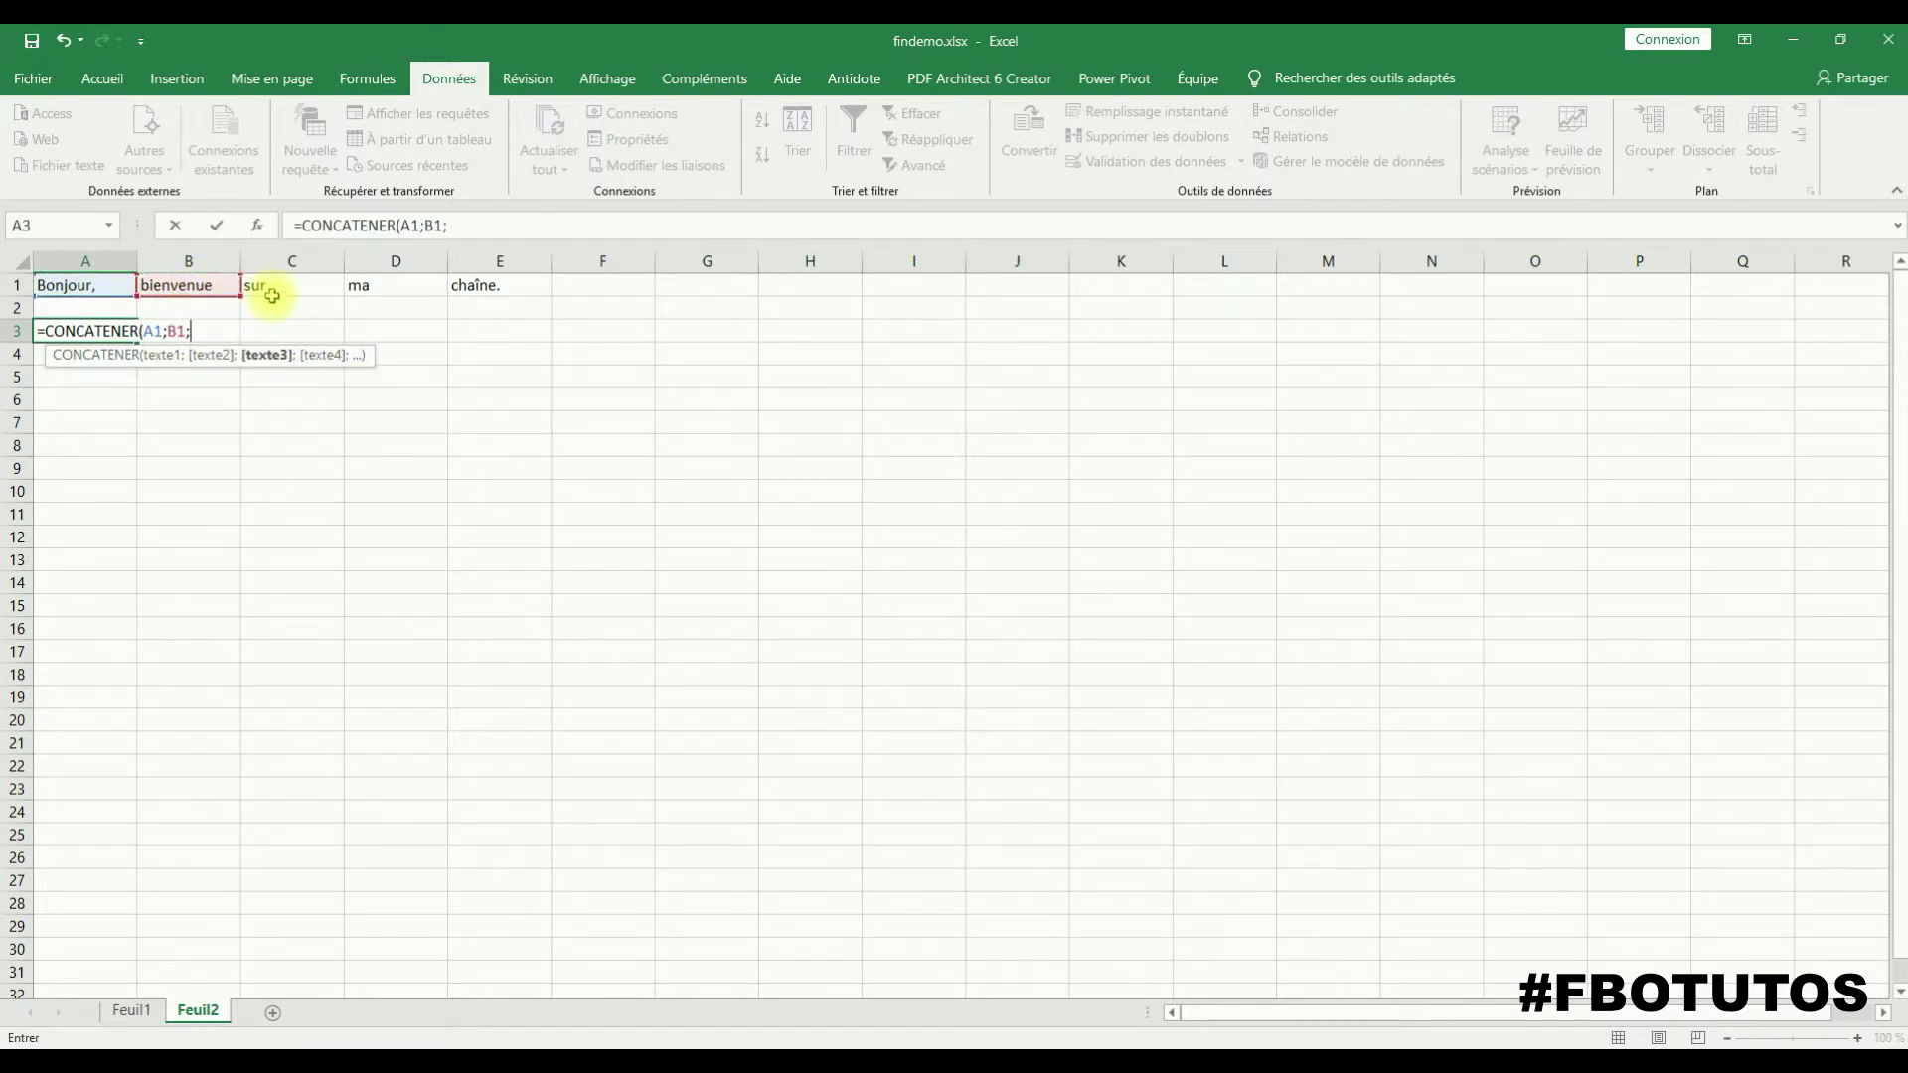
click(269, 287)
text(;)
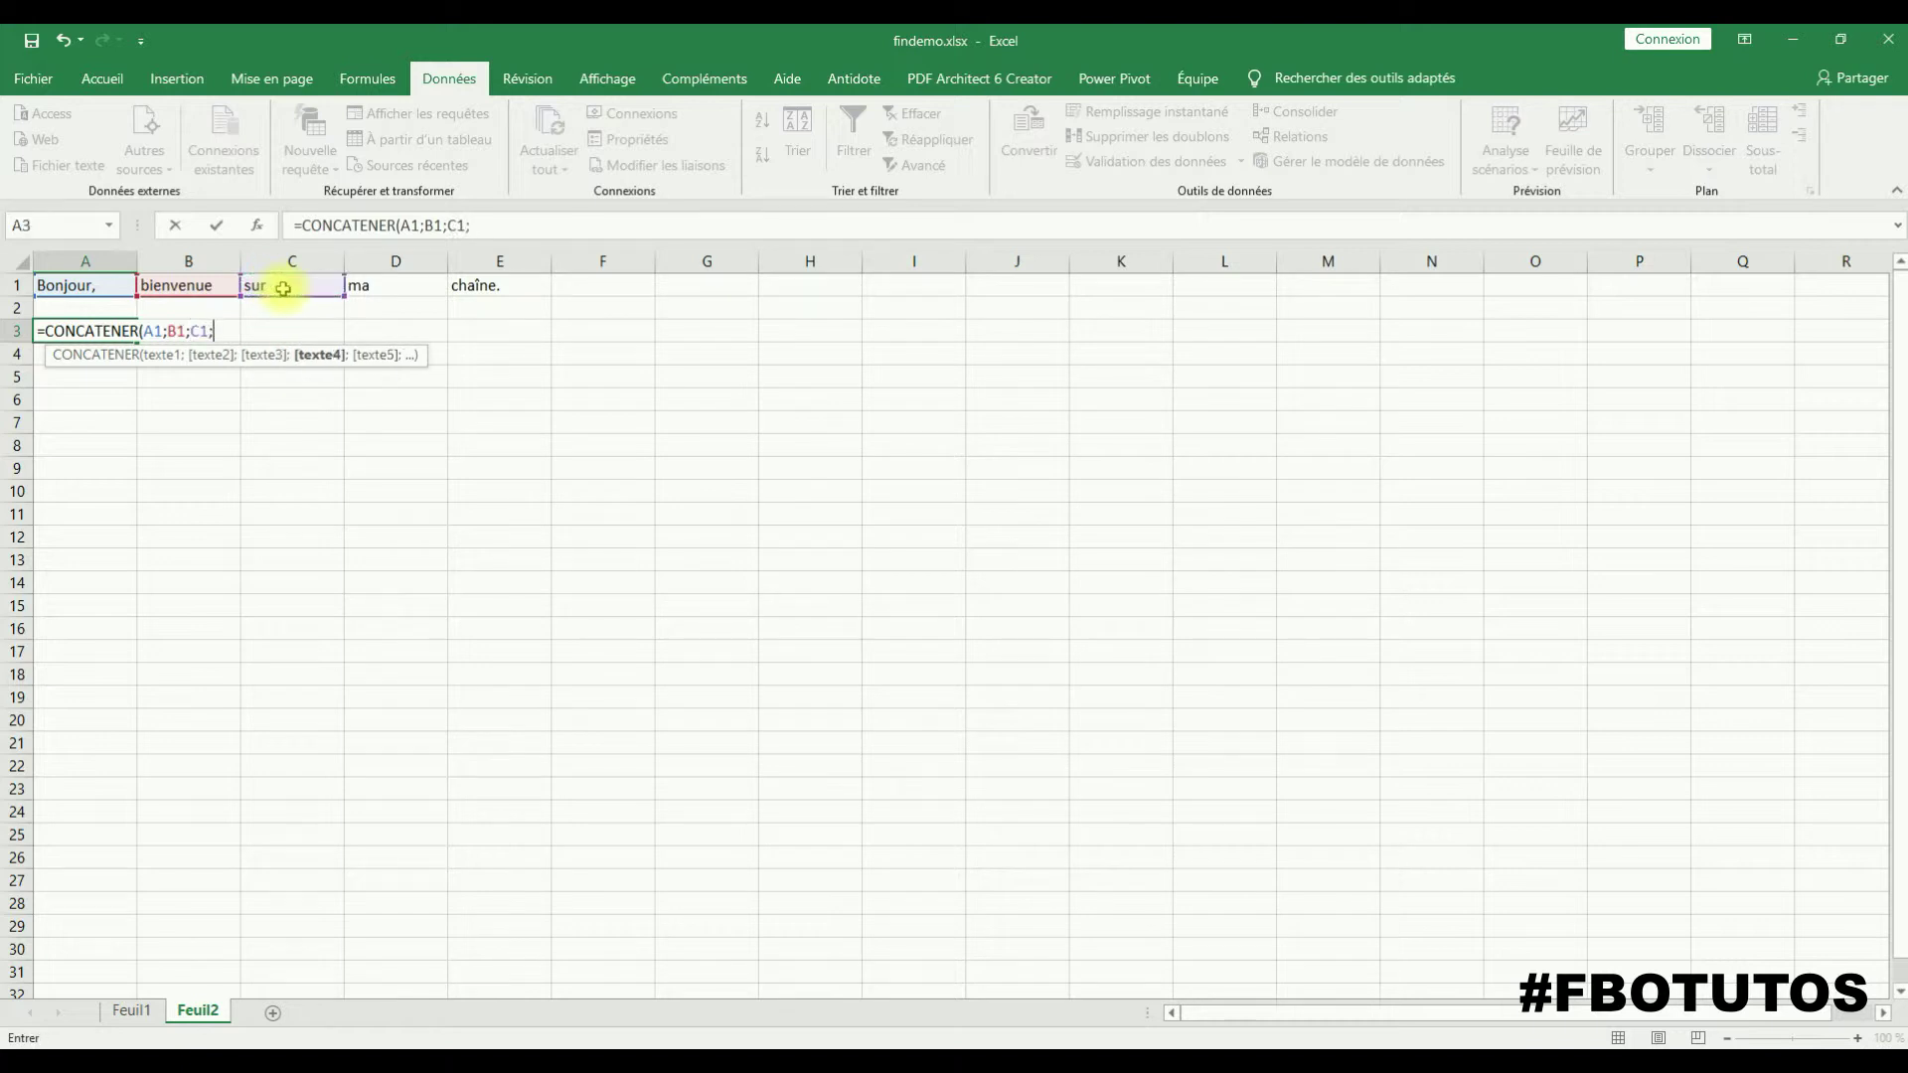
click(381, 287)
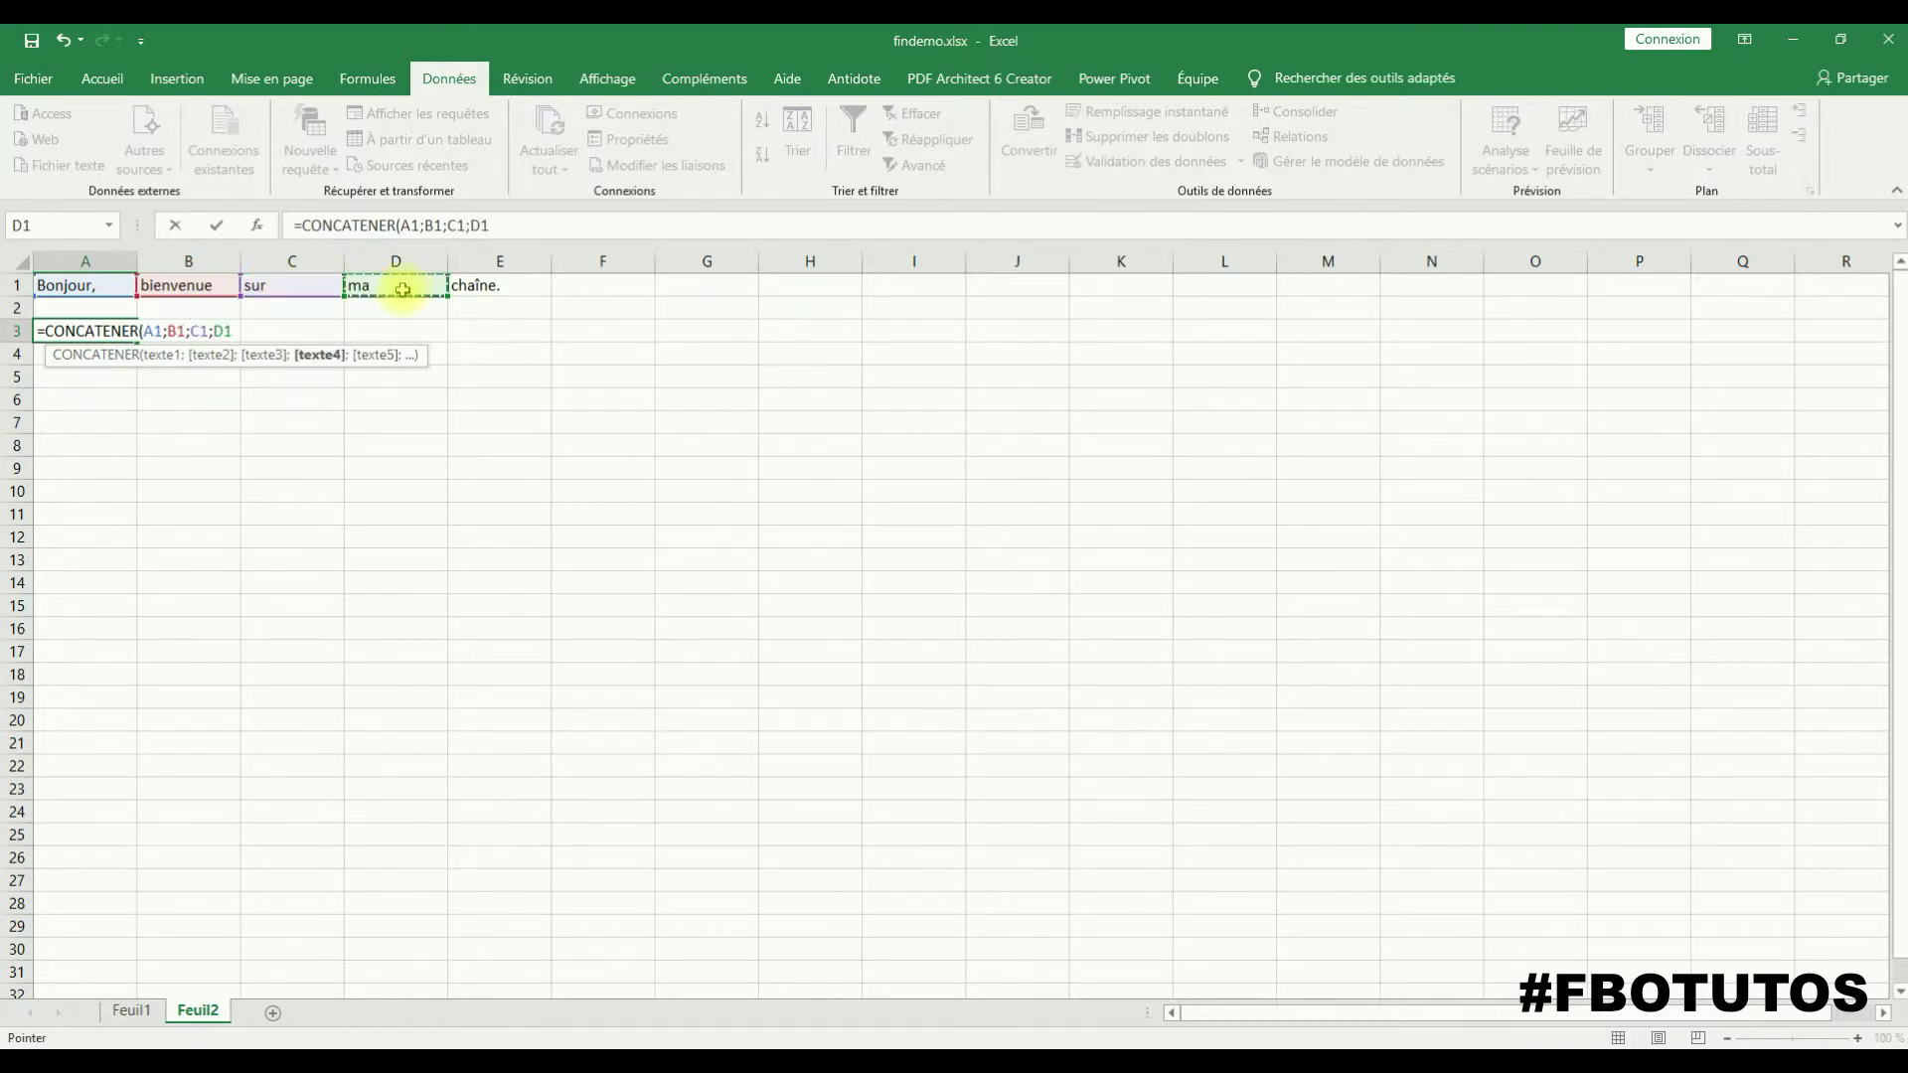
text(;)
click(481, 286)
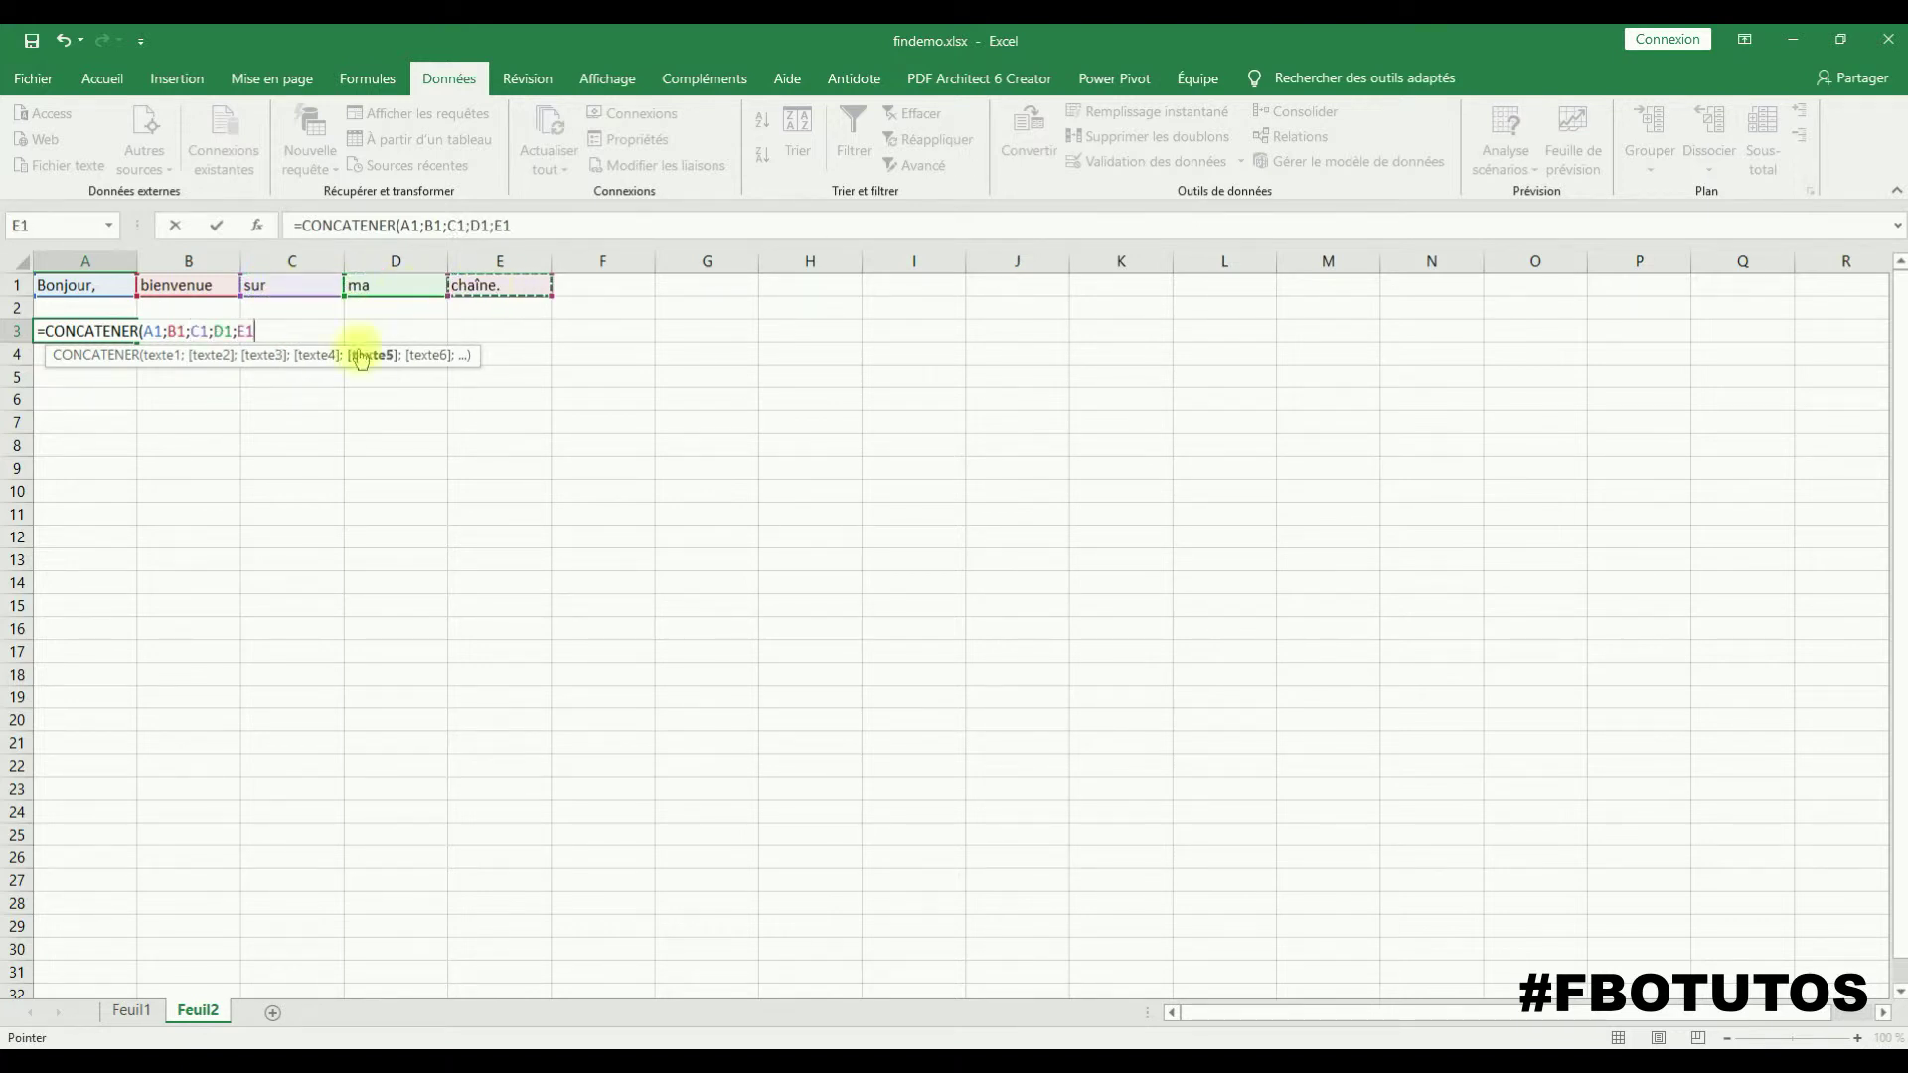
text())
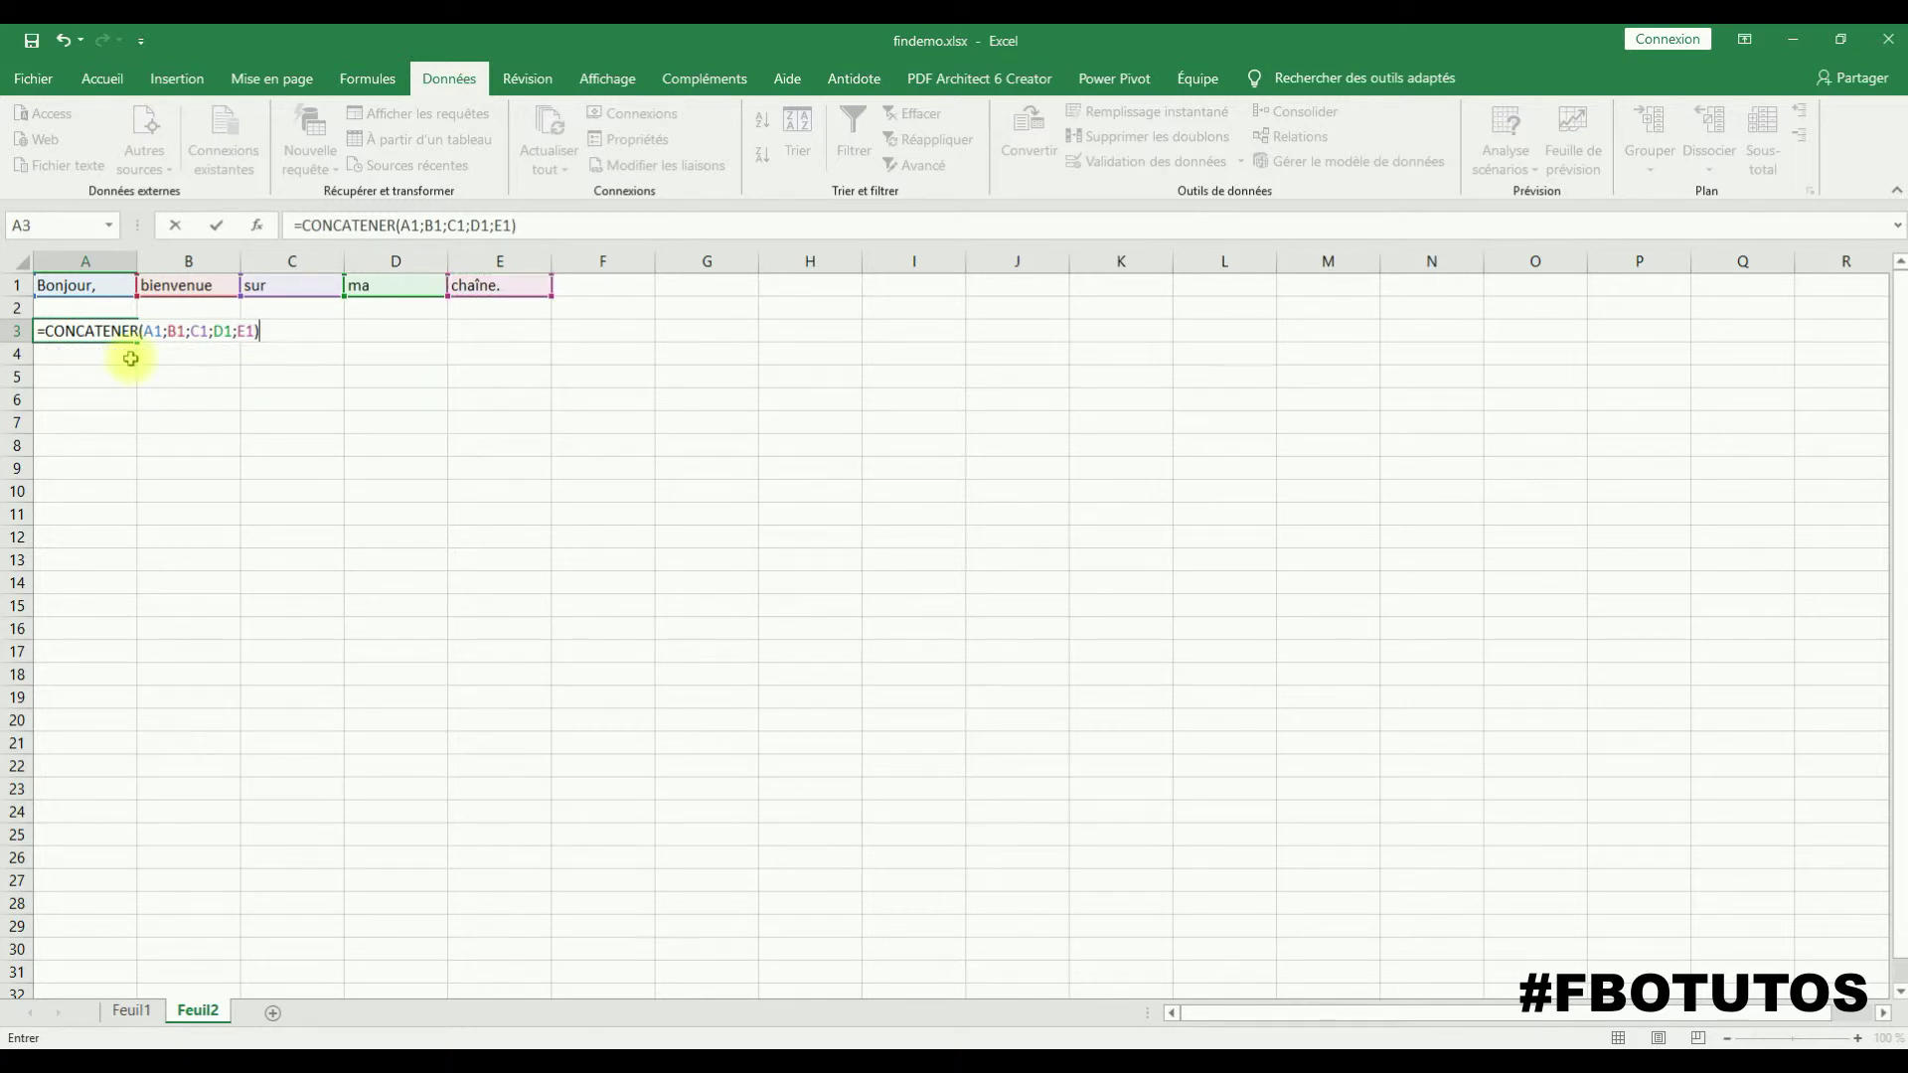
key(Return)
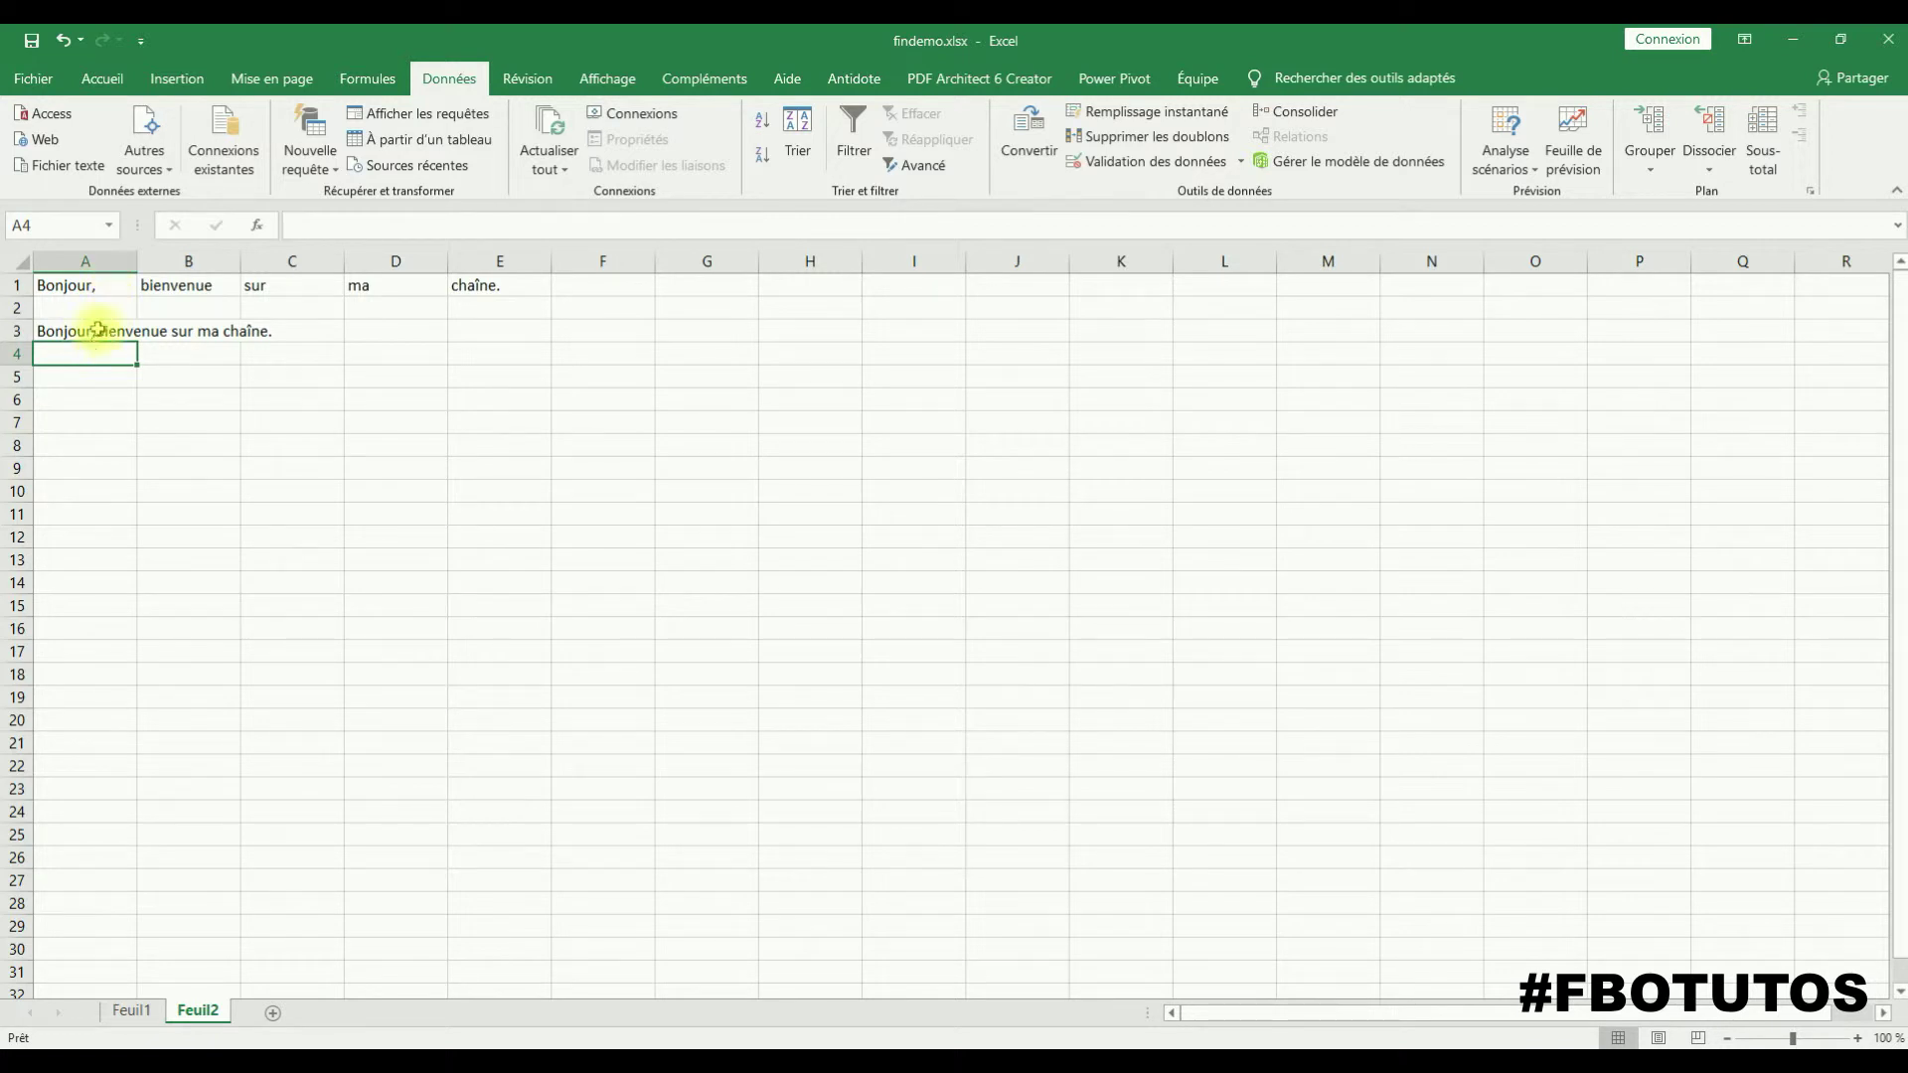
Add a trailing space after "Bonjour," in cell A1
double_click(104, 286)
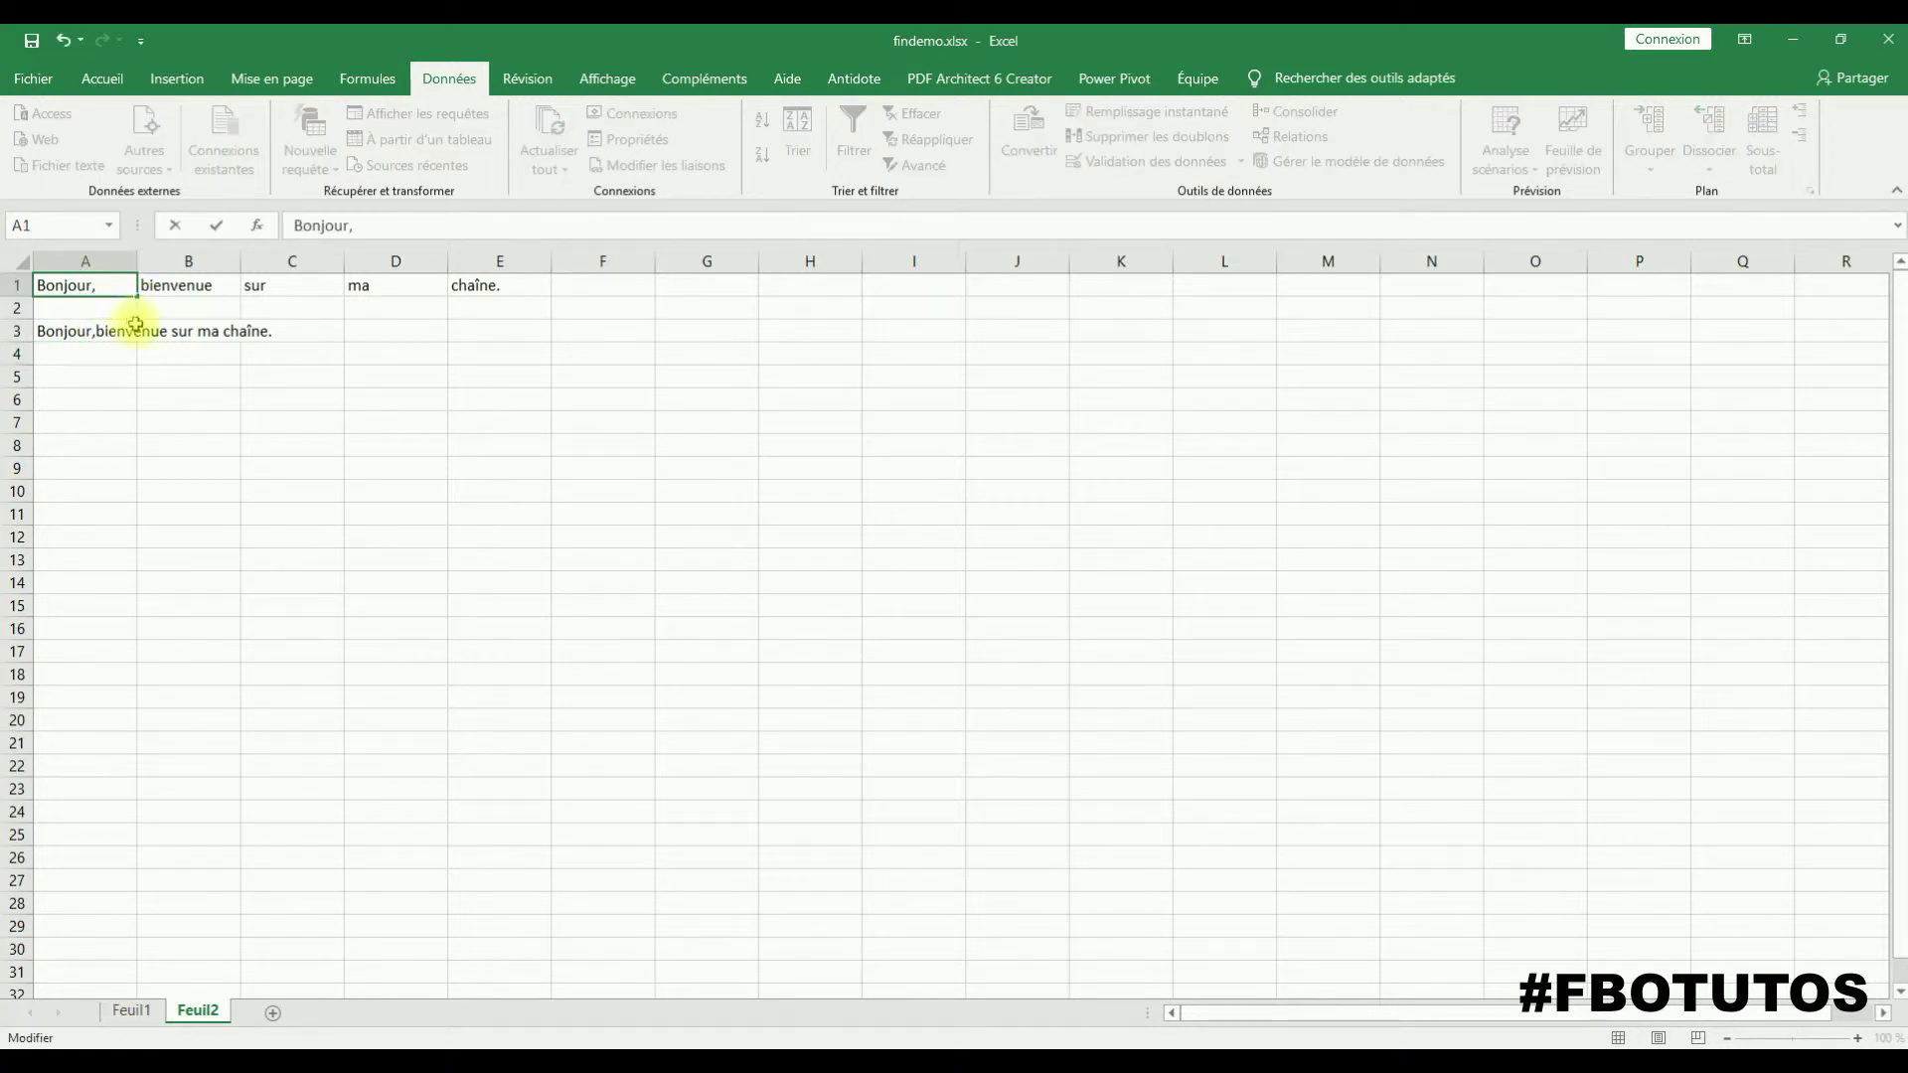
key(Return)
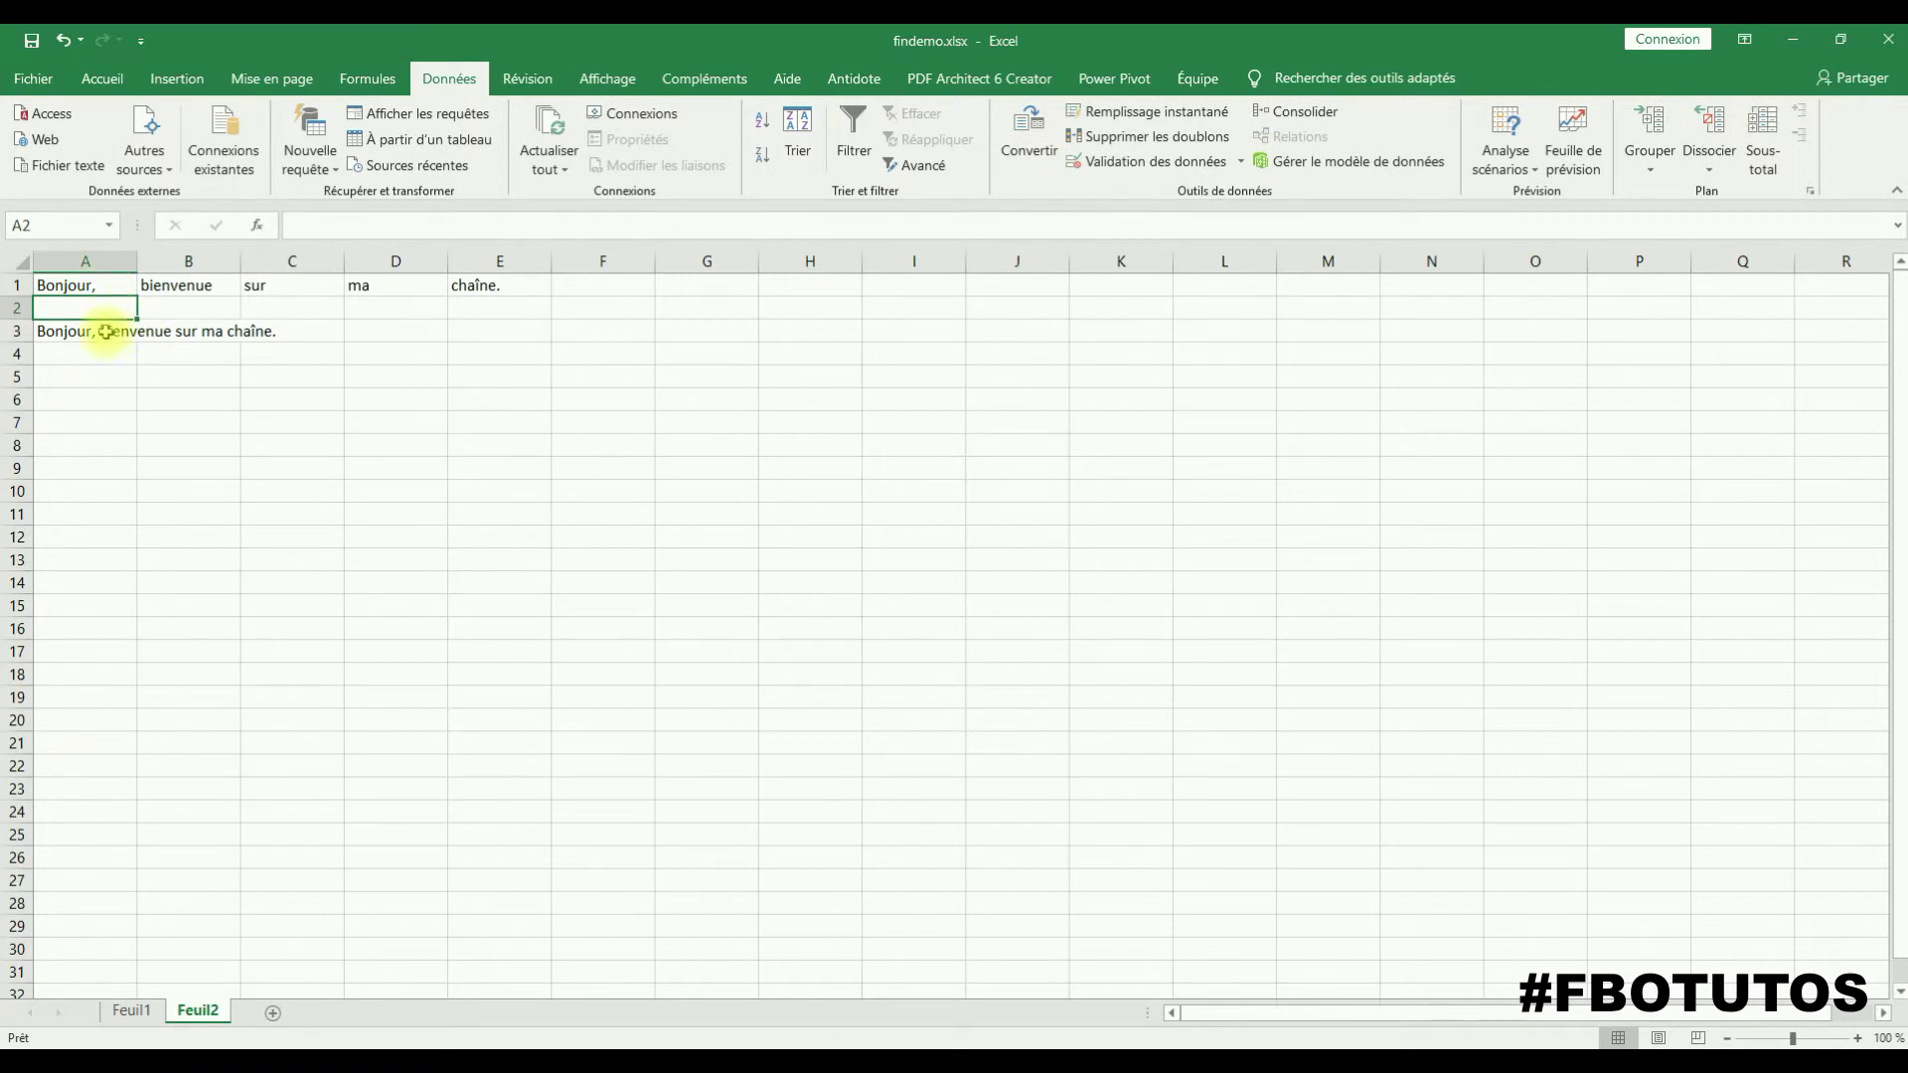
Enter the formula =CONCATENER(A1;"bienvenue sur ma chaîne.") in cell A4, combining a cell reference with literal text
click(63, 356)
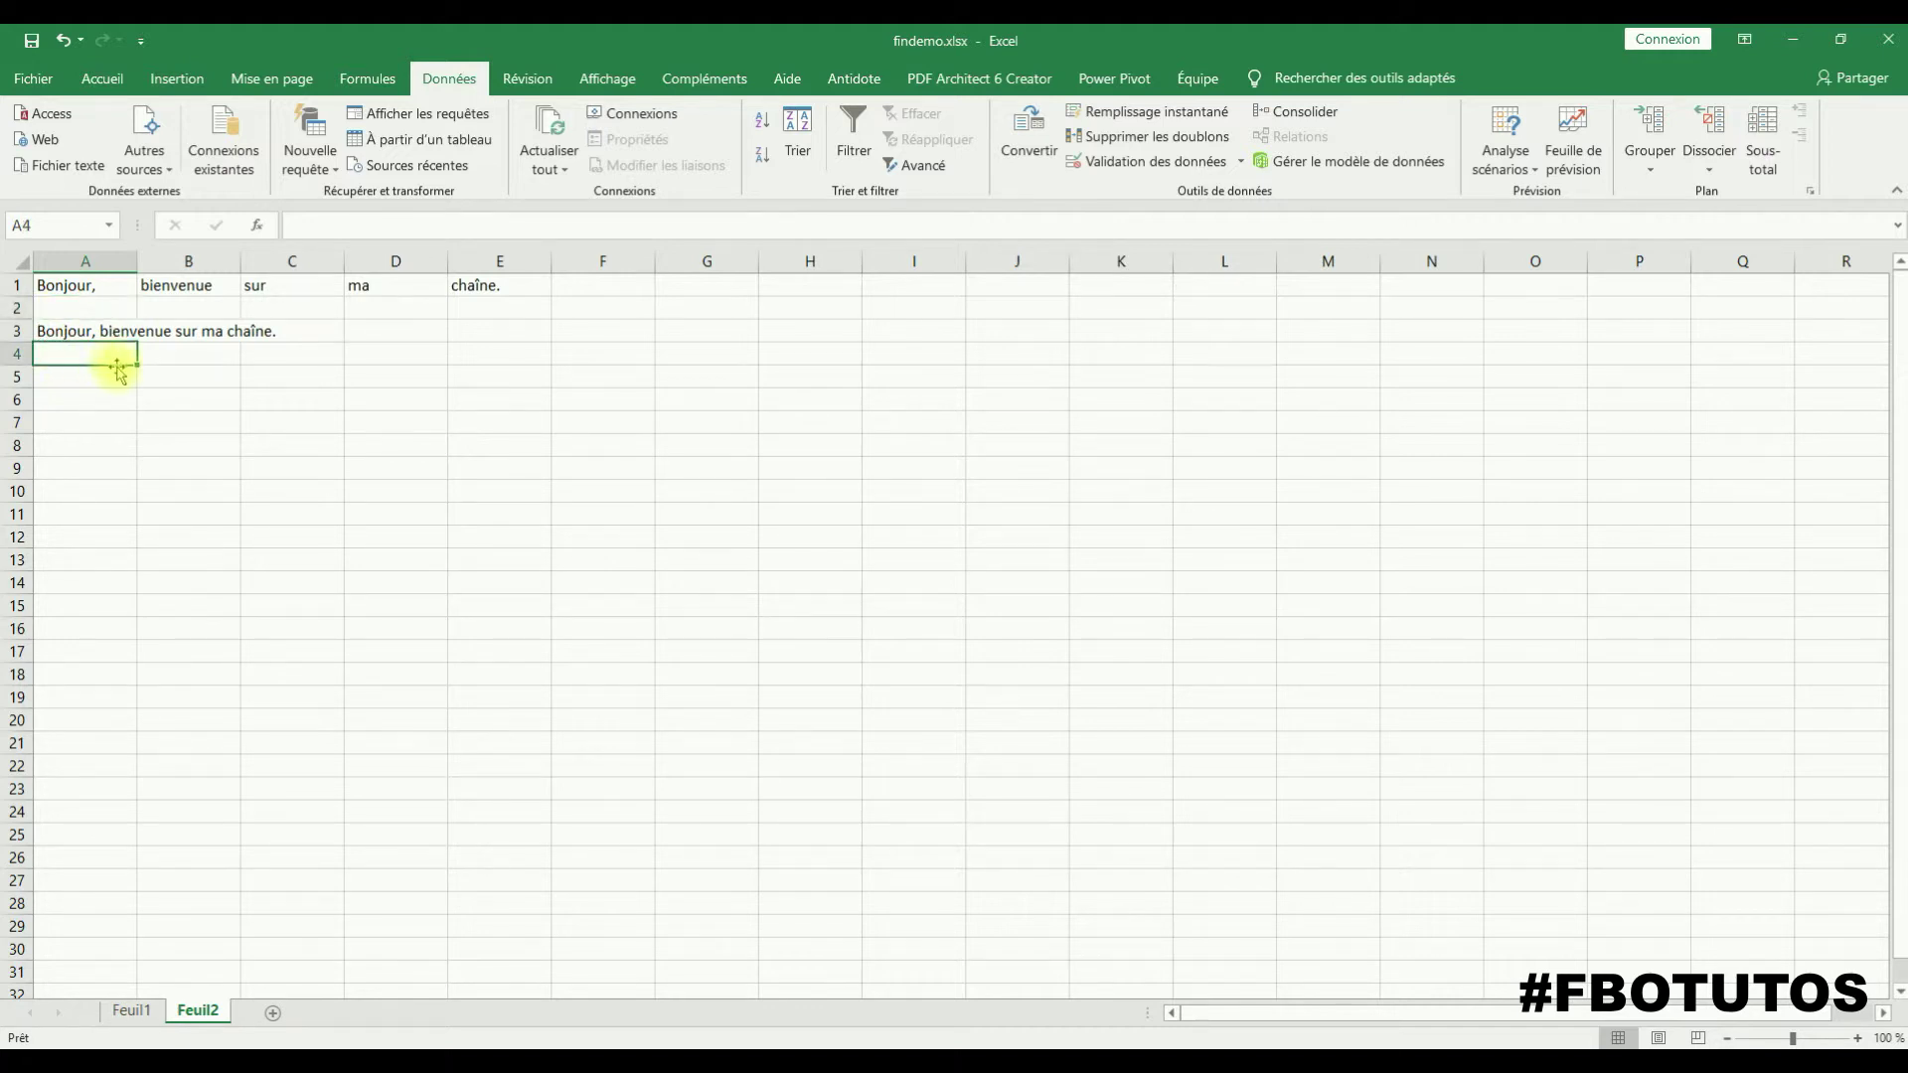
text(=CON)
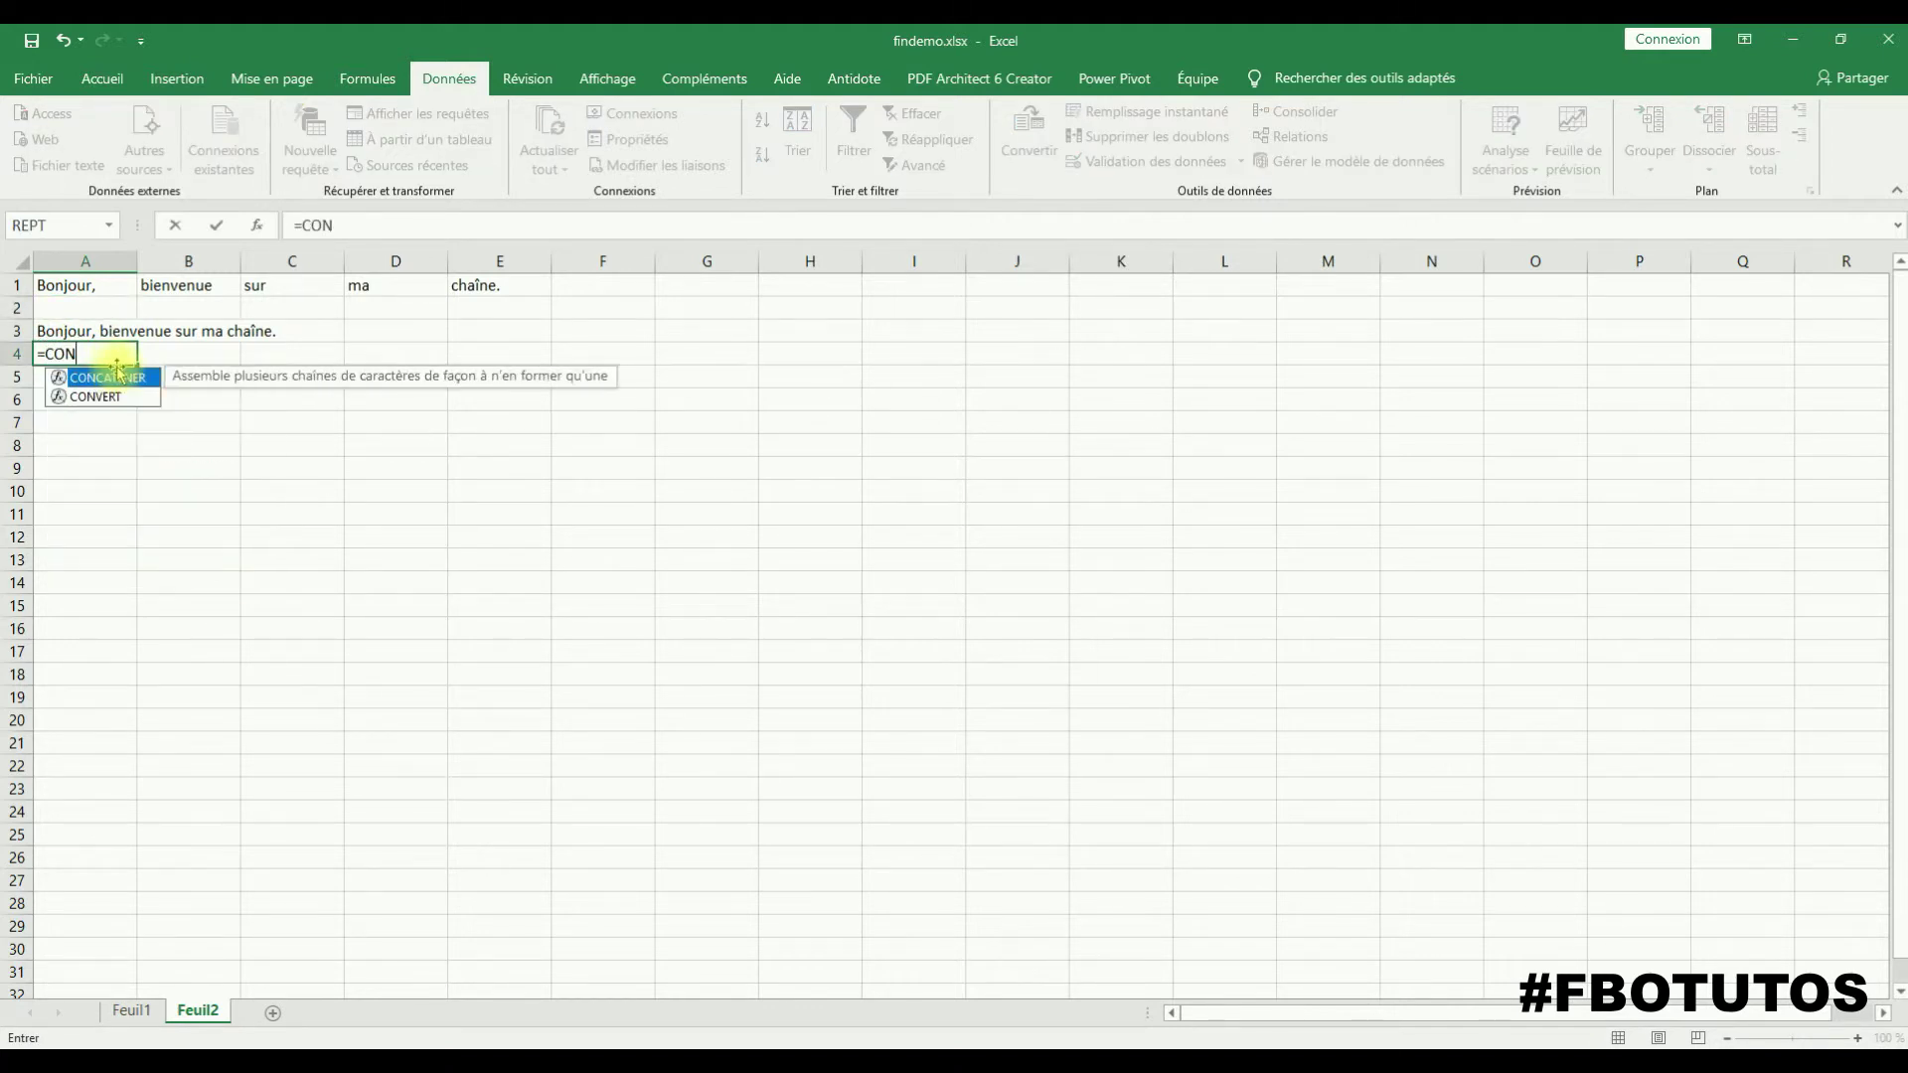
double_click(115, 377)
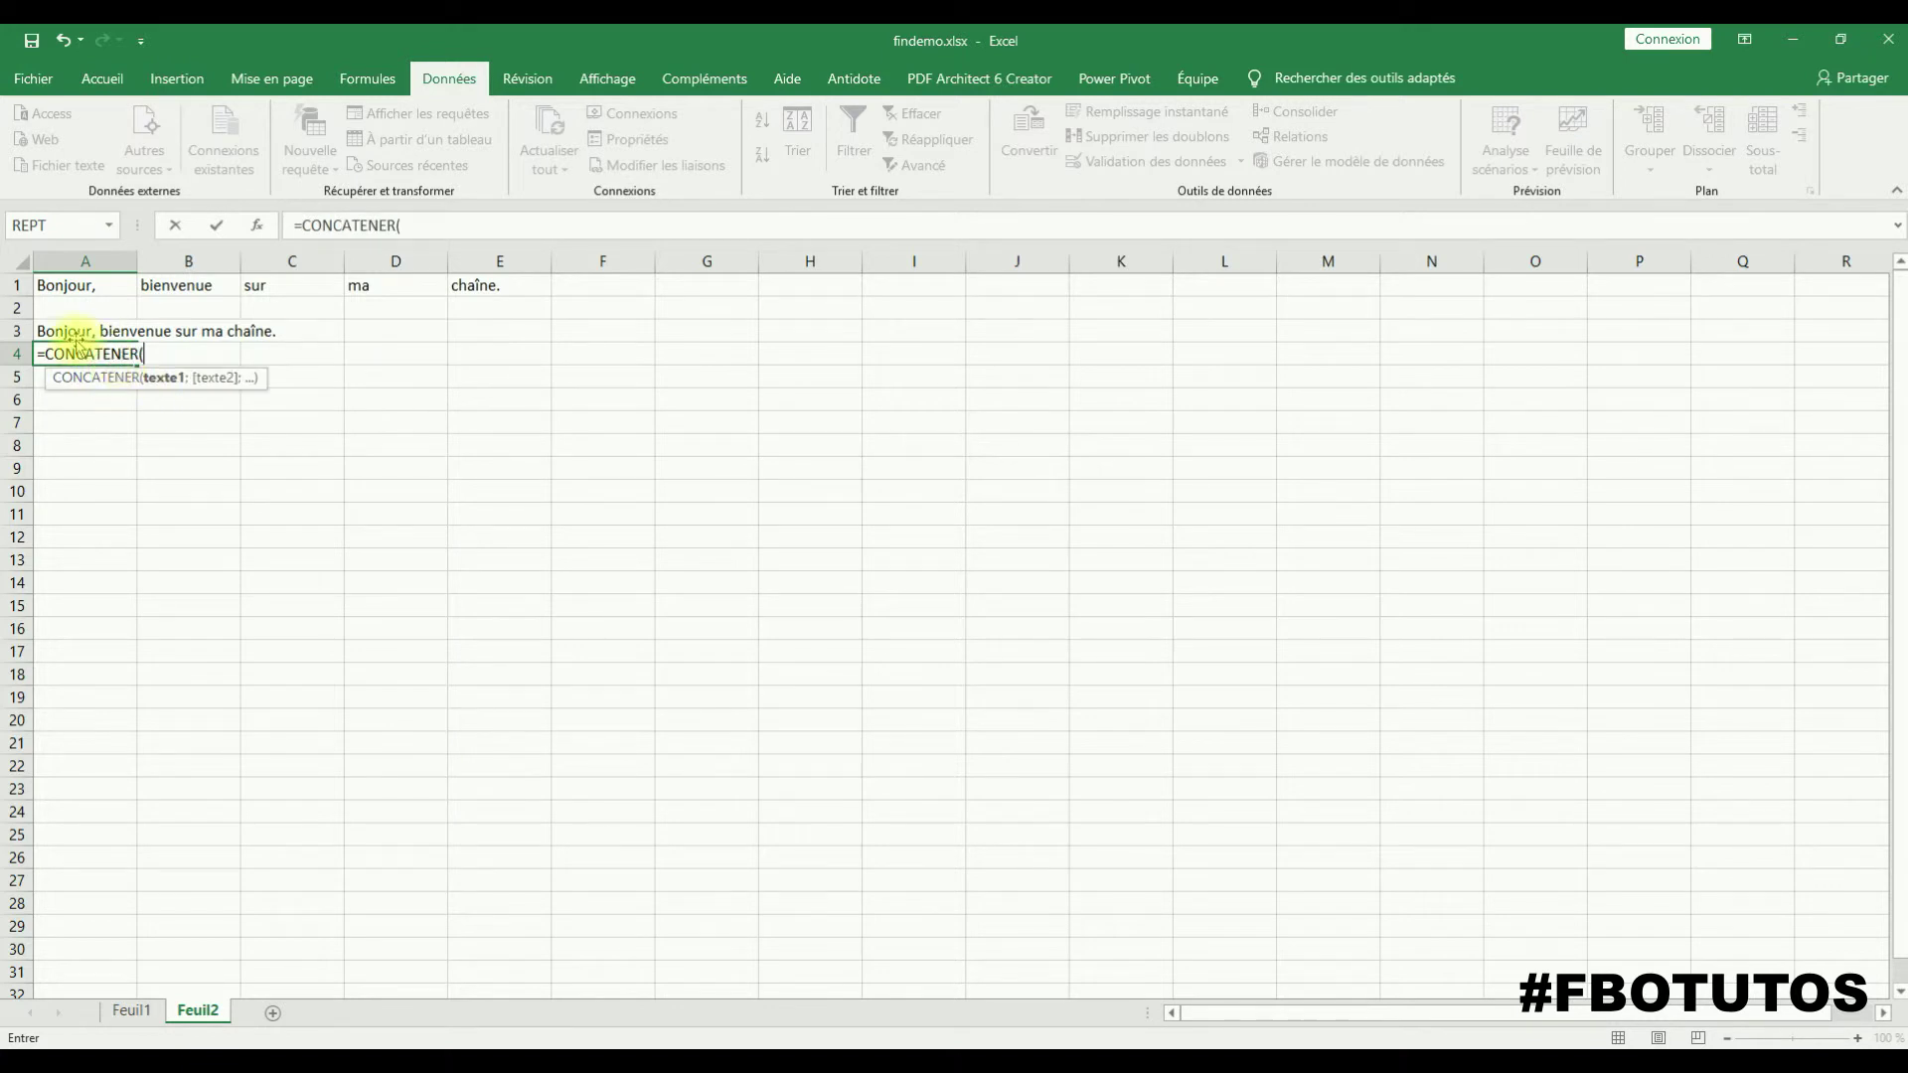
click(71, 284)
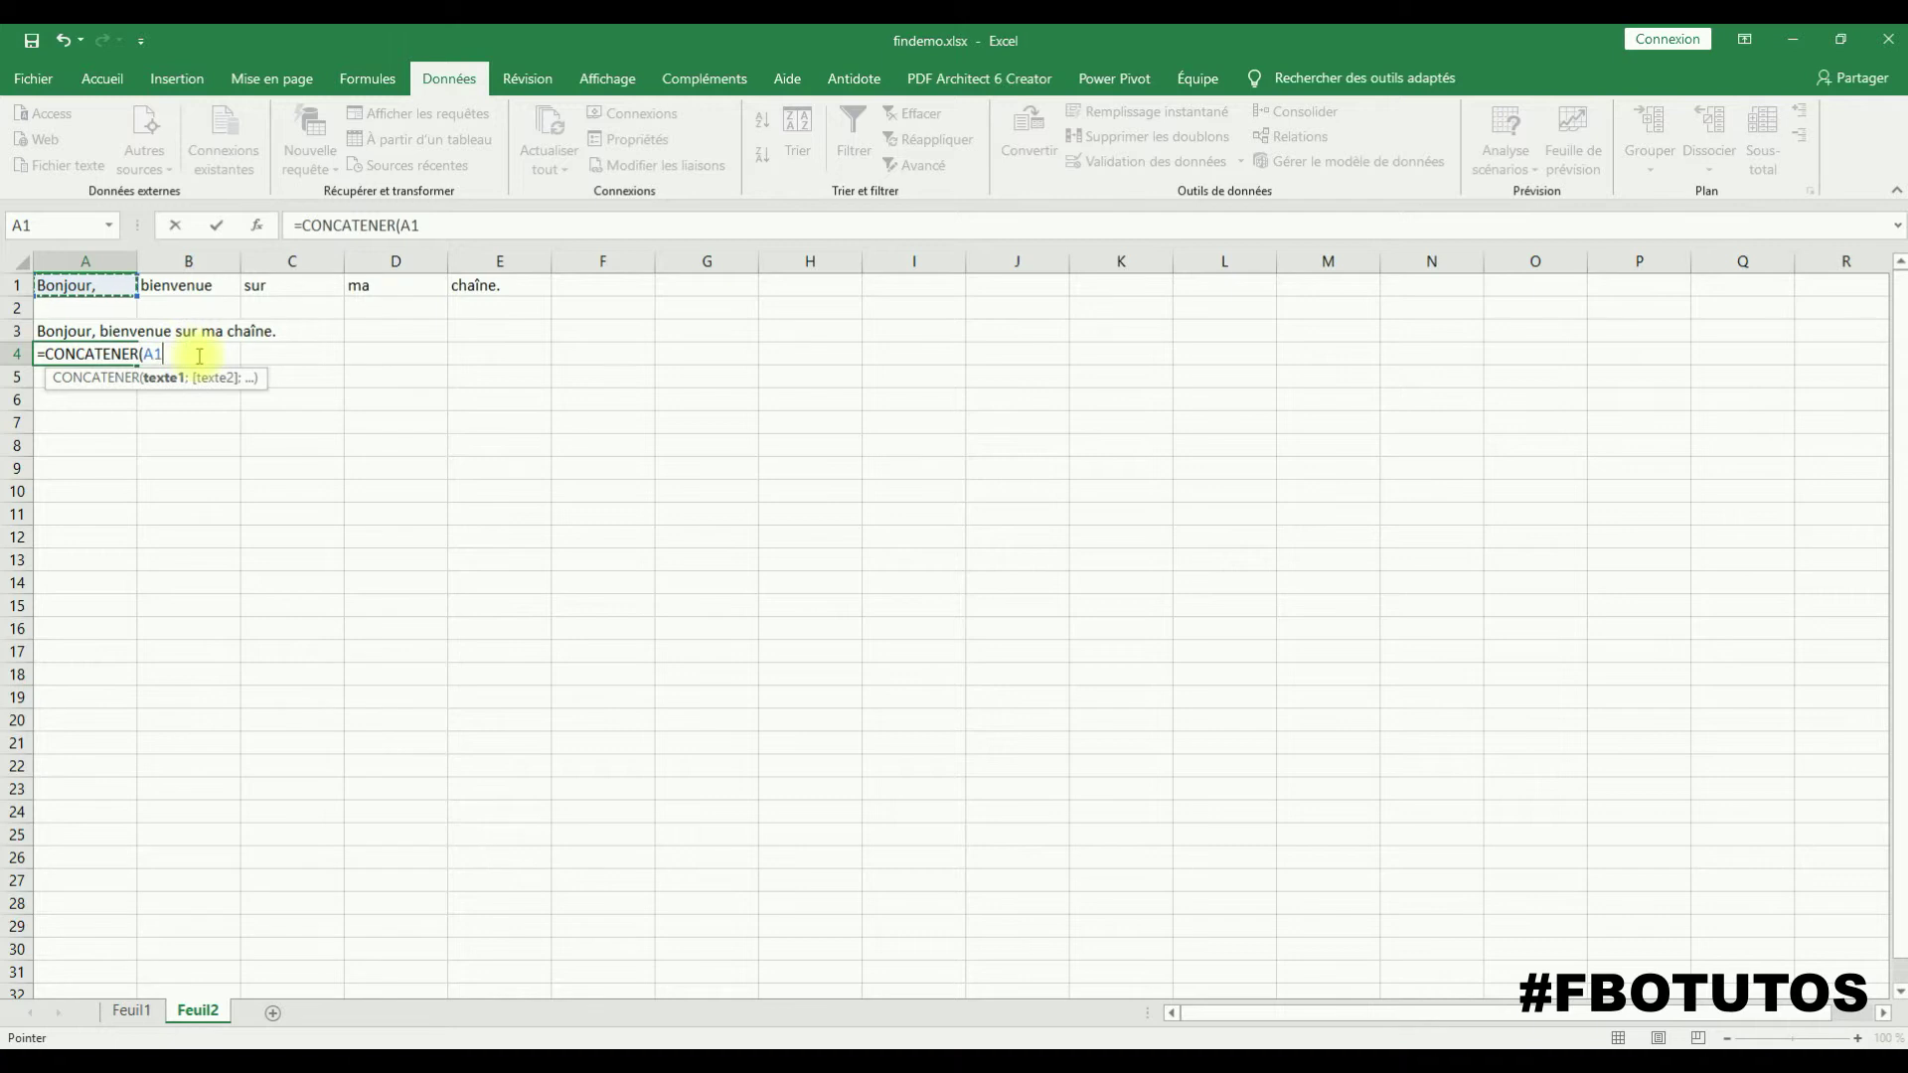
text(;)
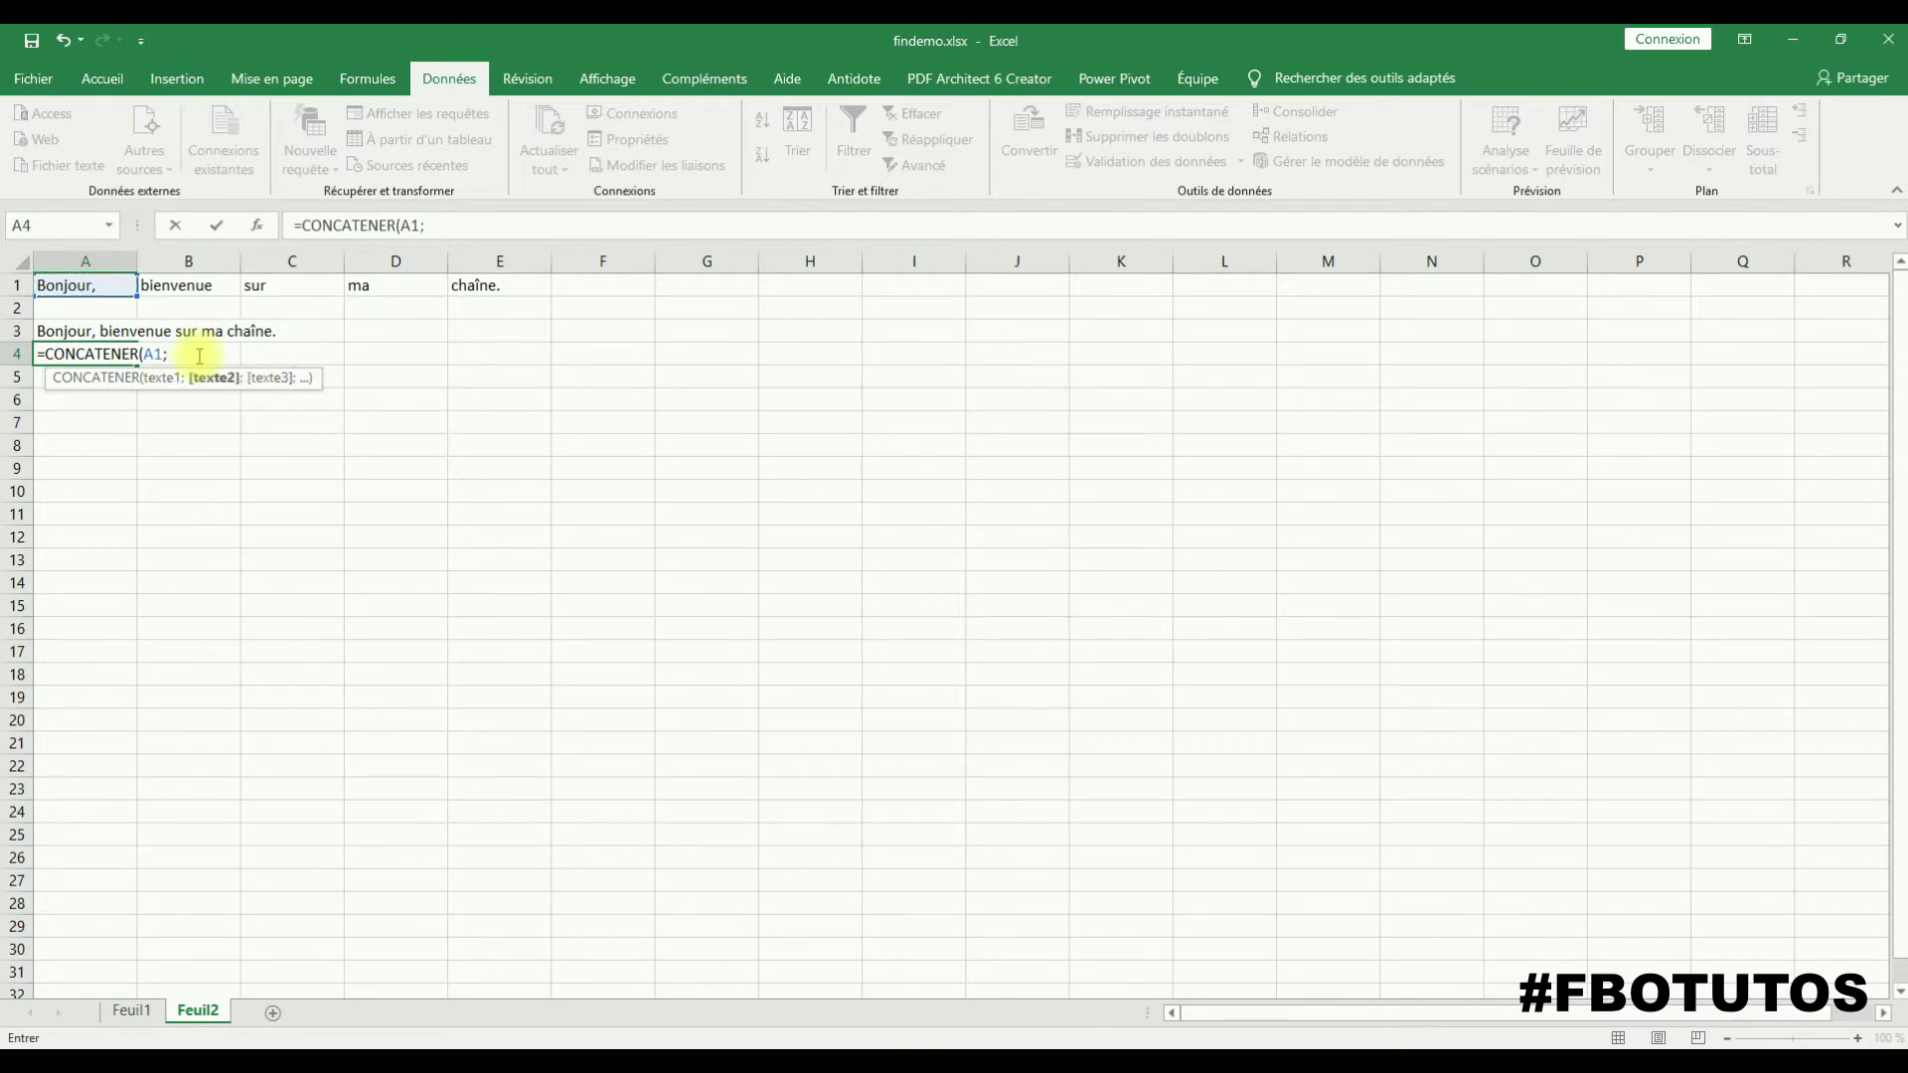
text("bienvenue )
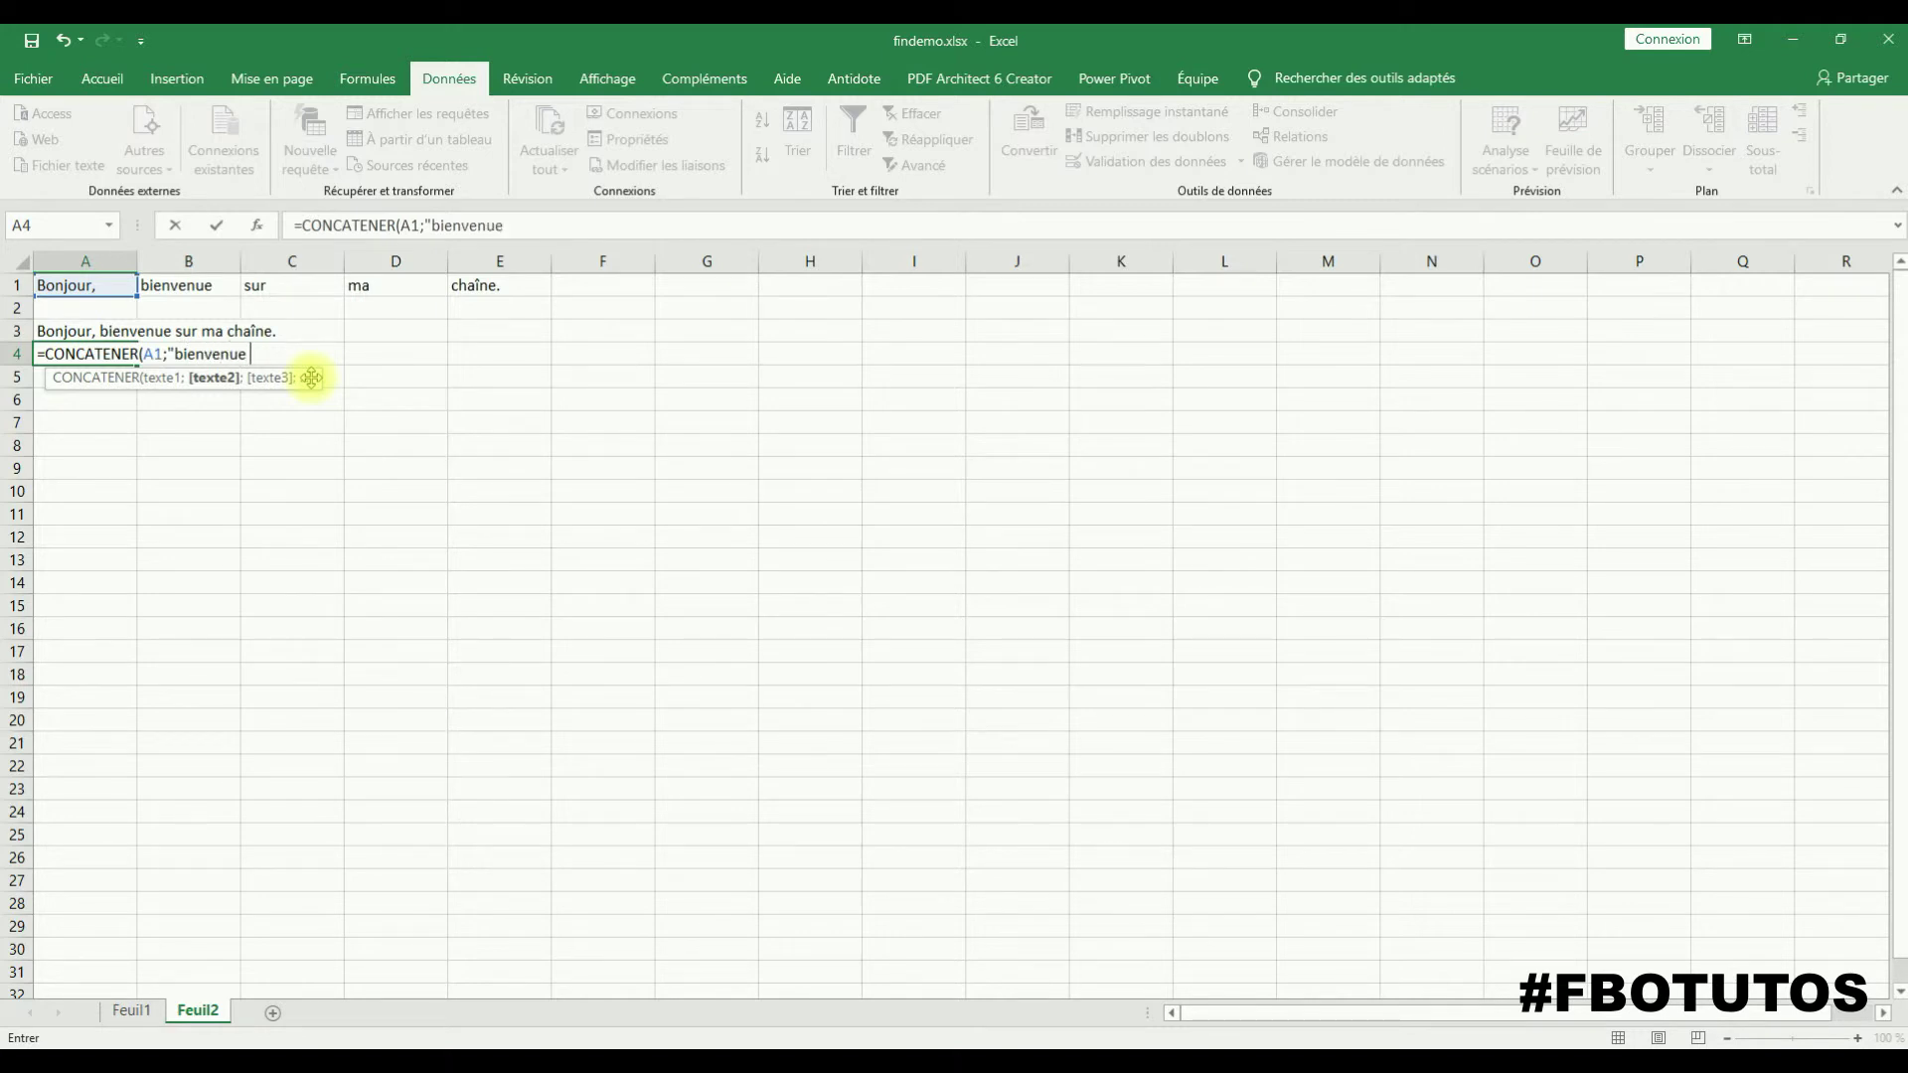
text(sur ma chaîne)
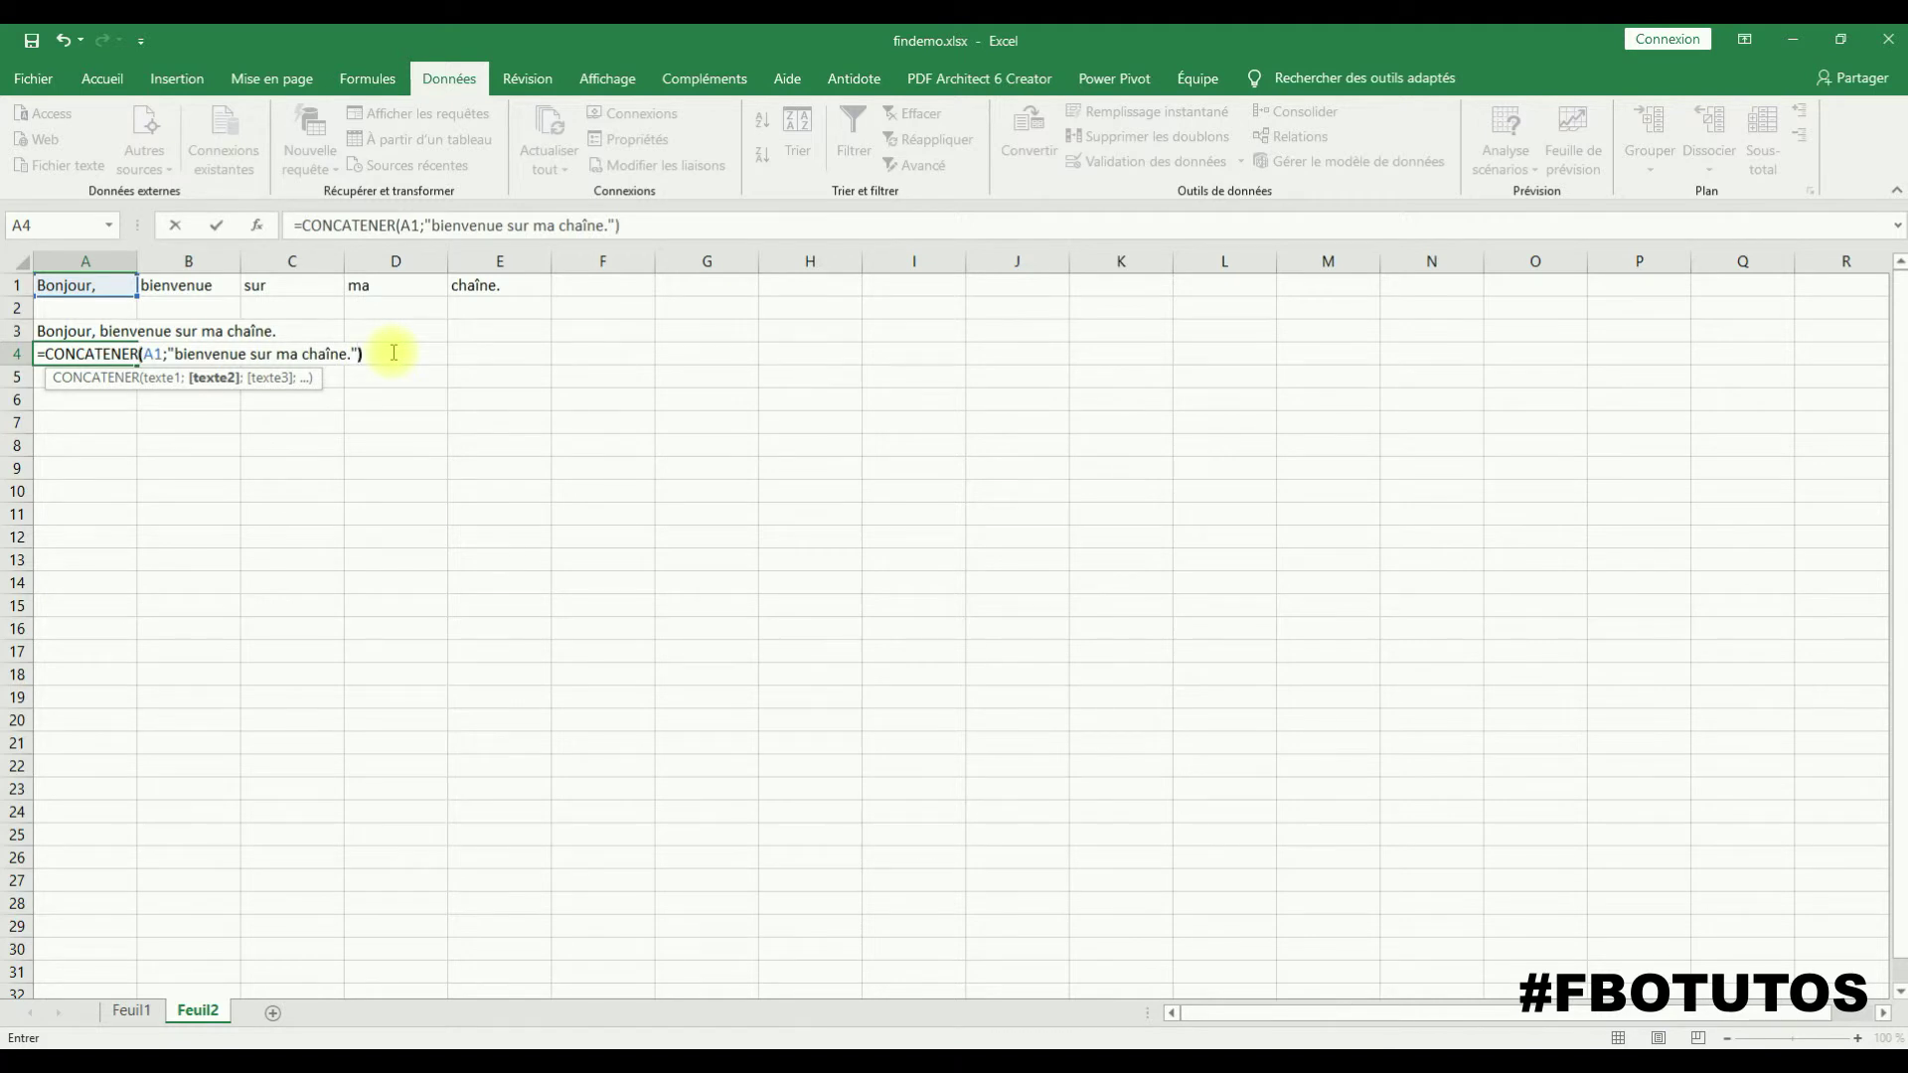
key(Return)
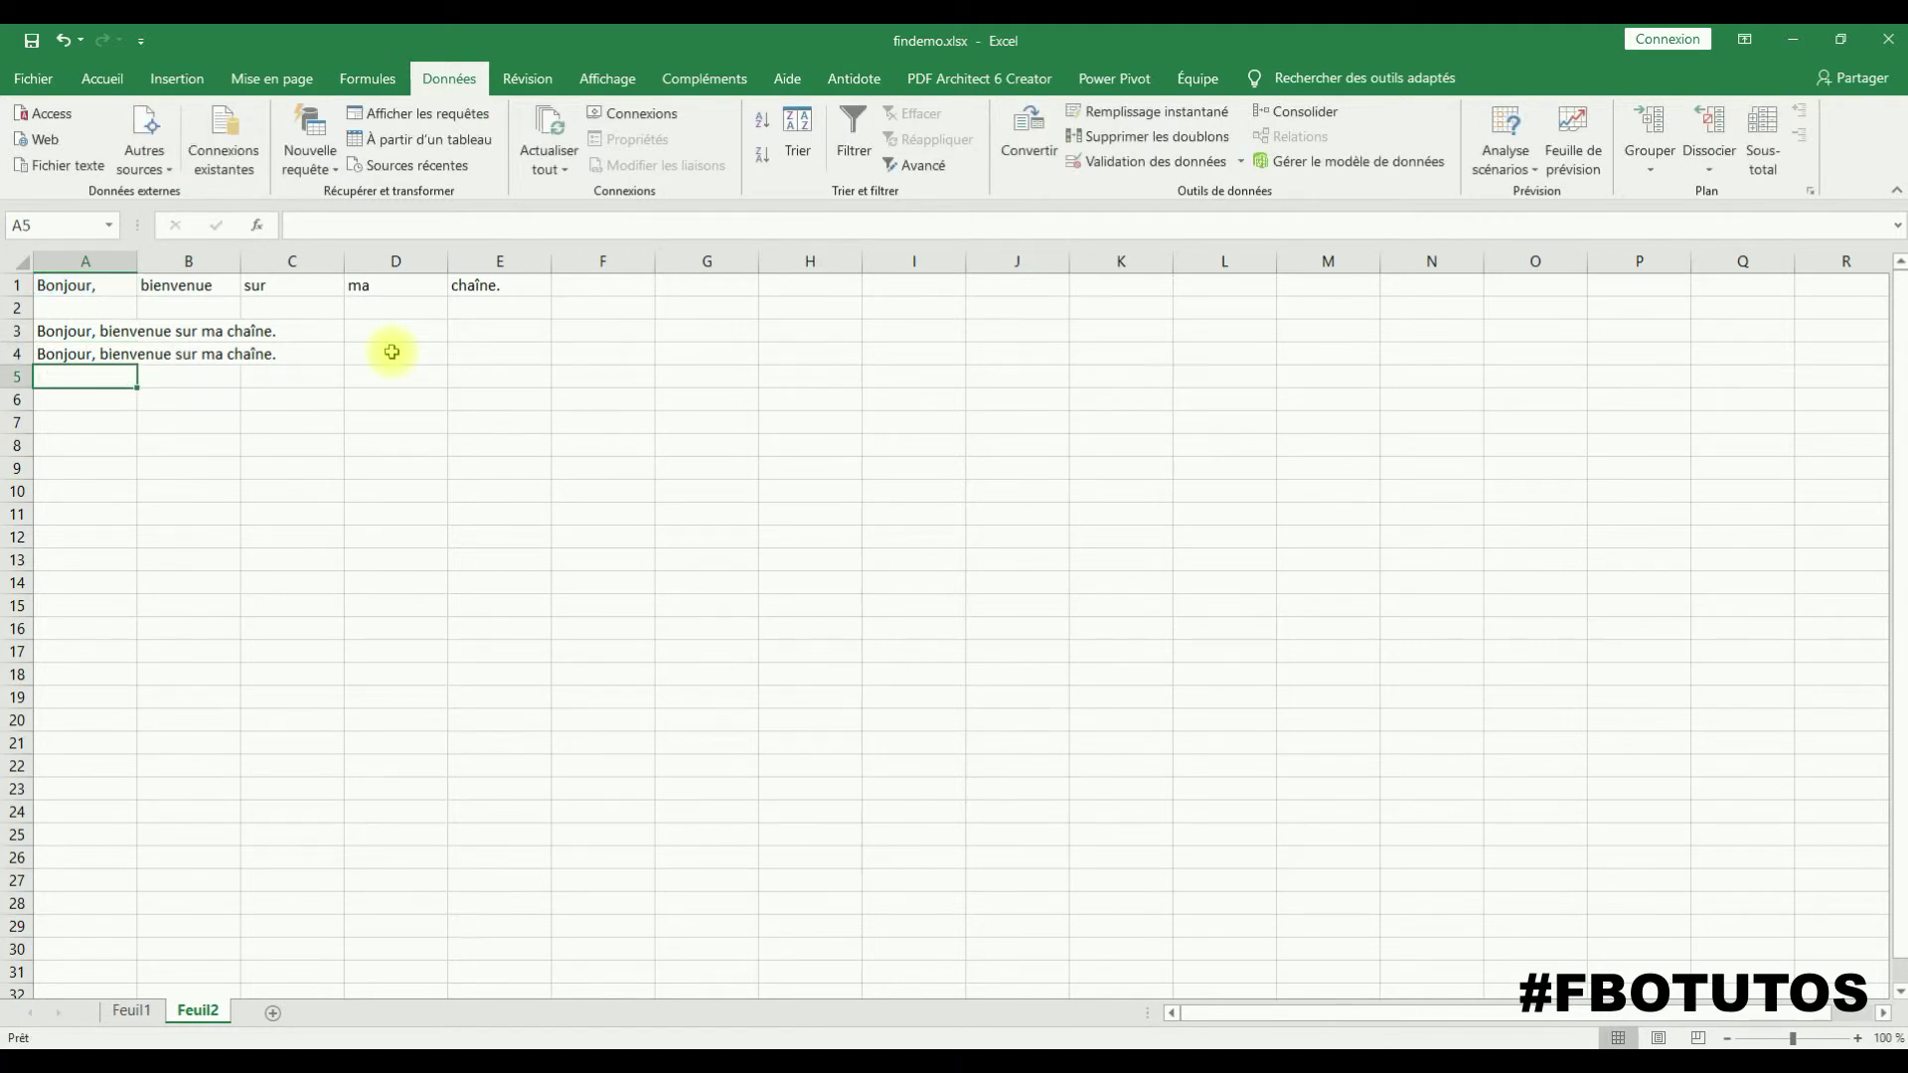
click(84, 353)
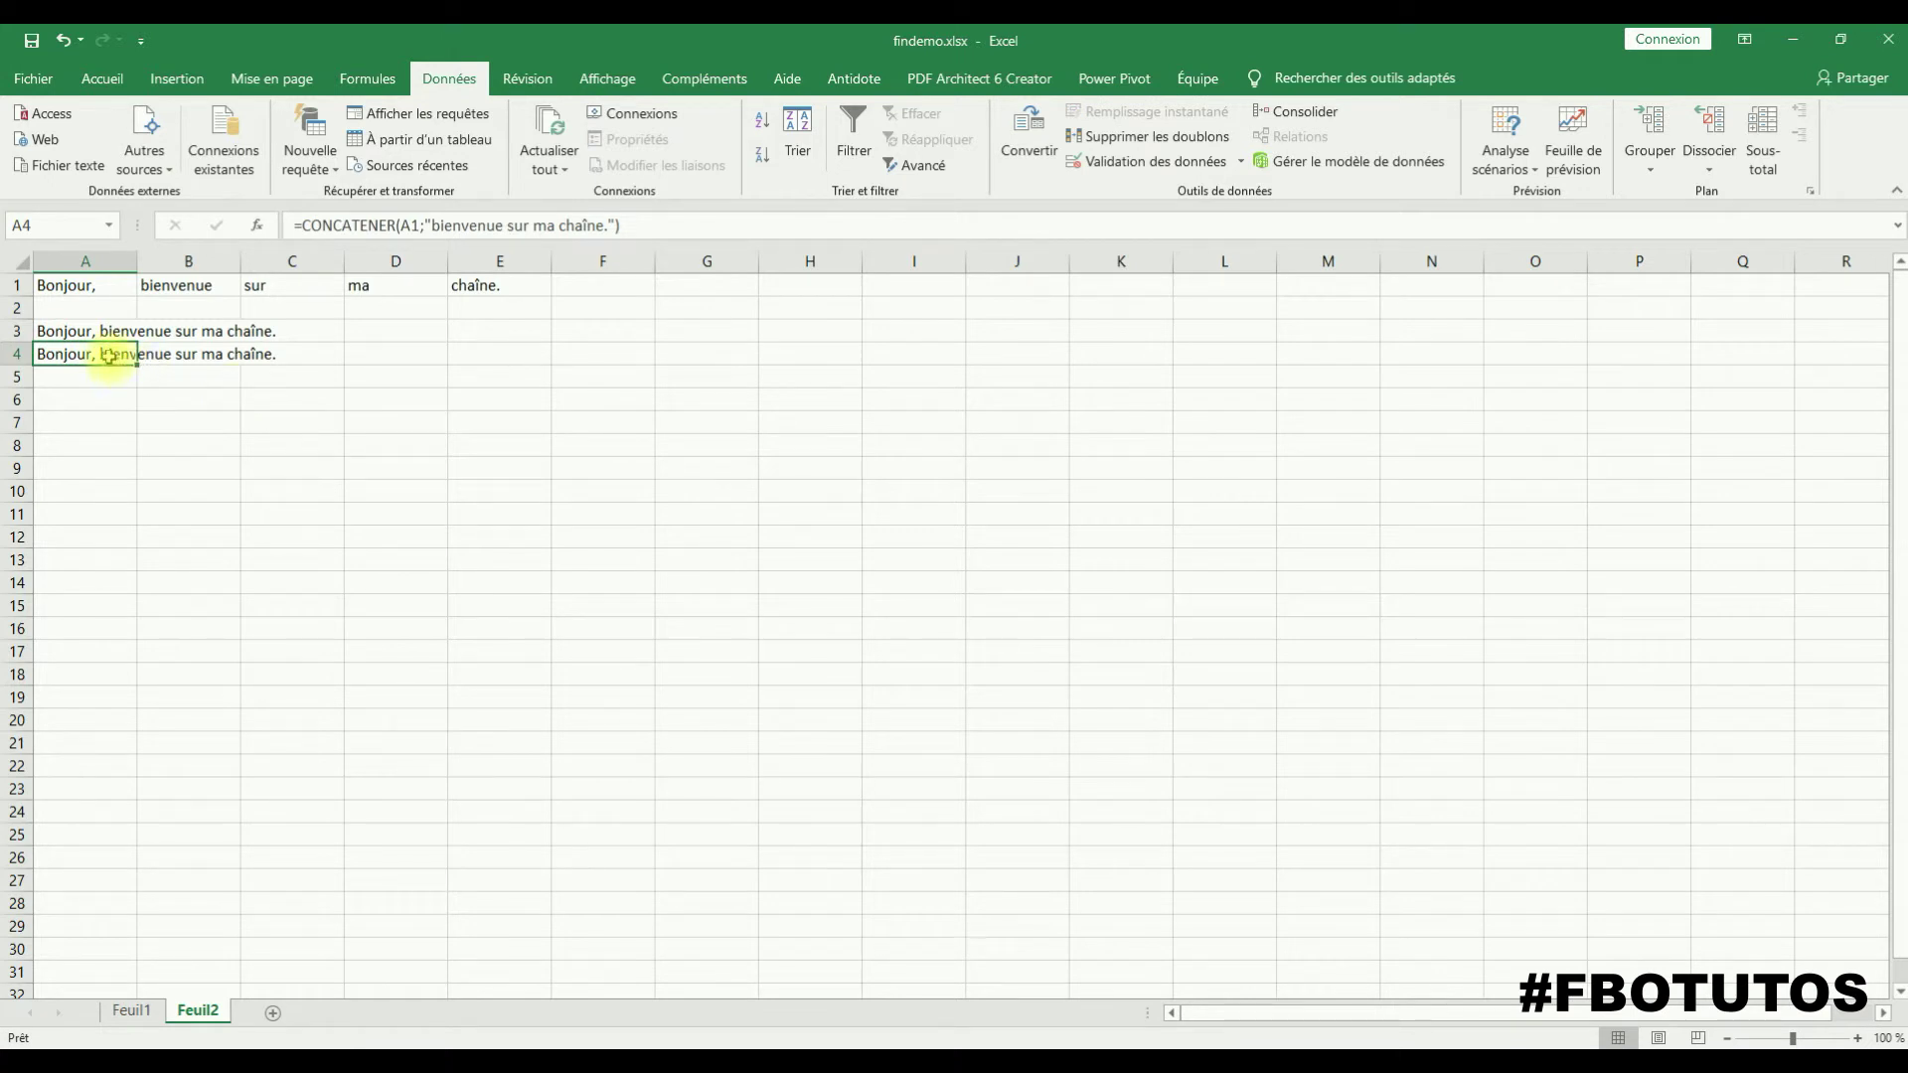
Search the function library for "concatener" and insert the CONCATENER function into cell A6
click(67, 399)
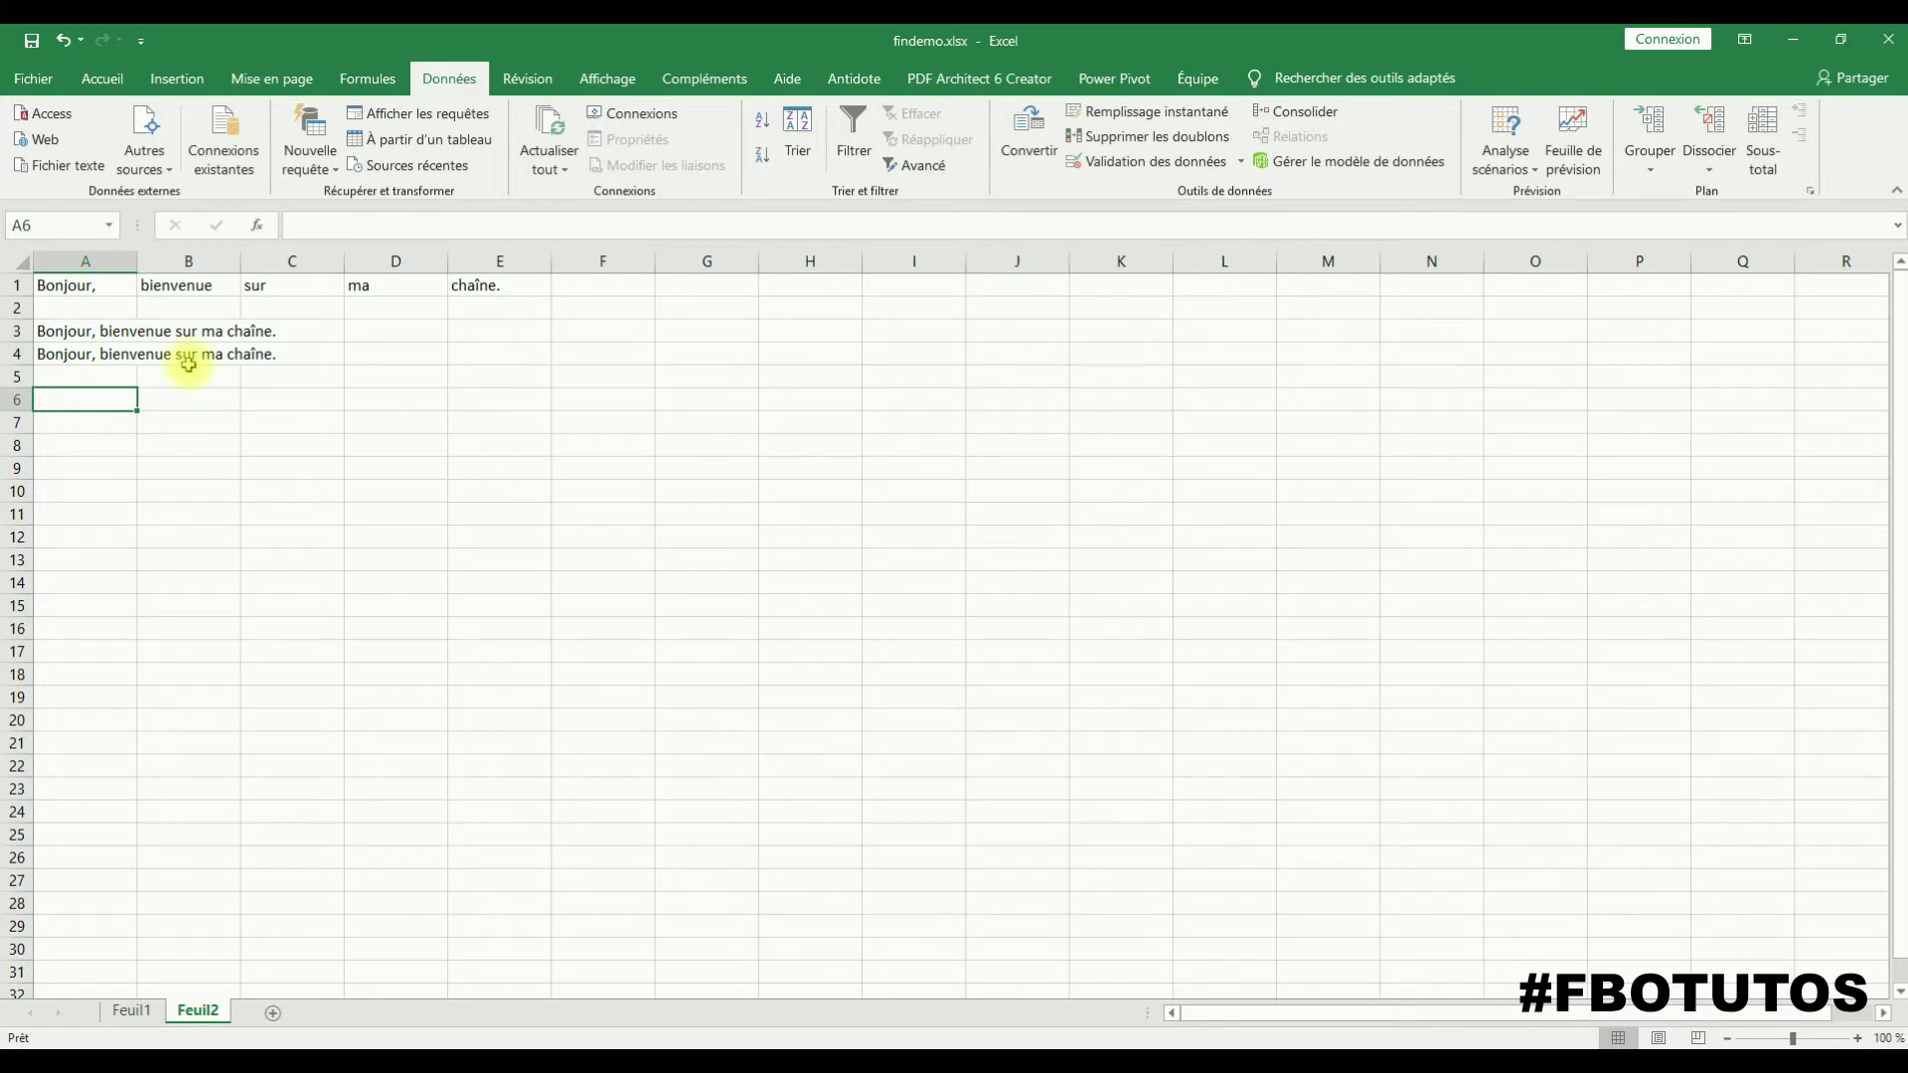
click(258, 225)
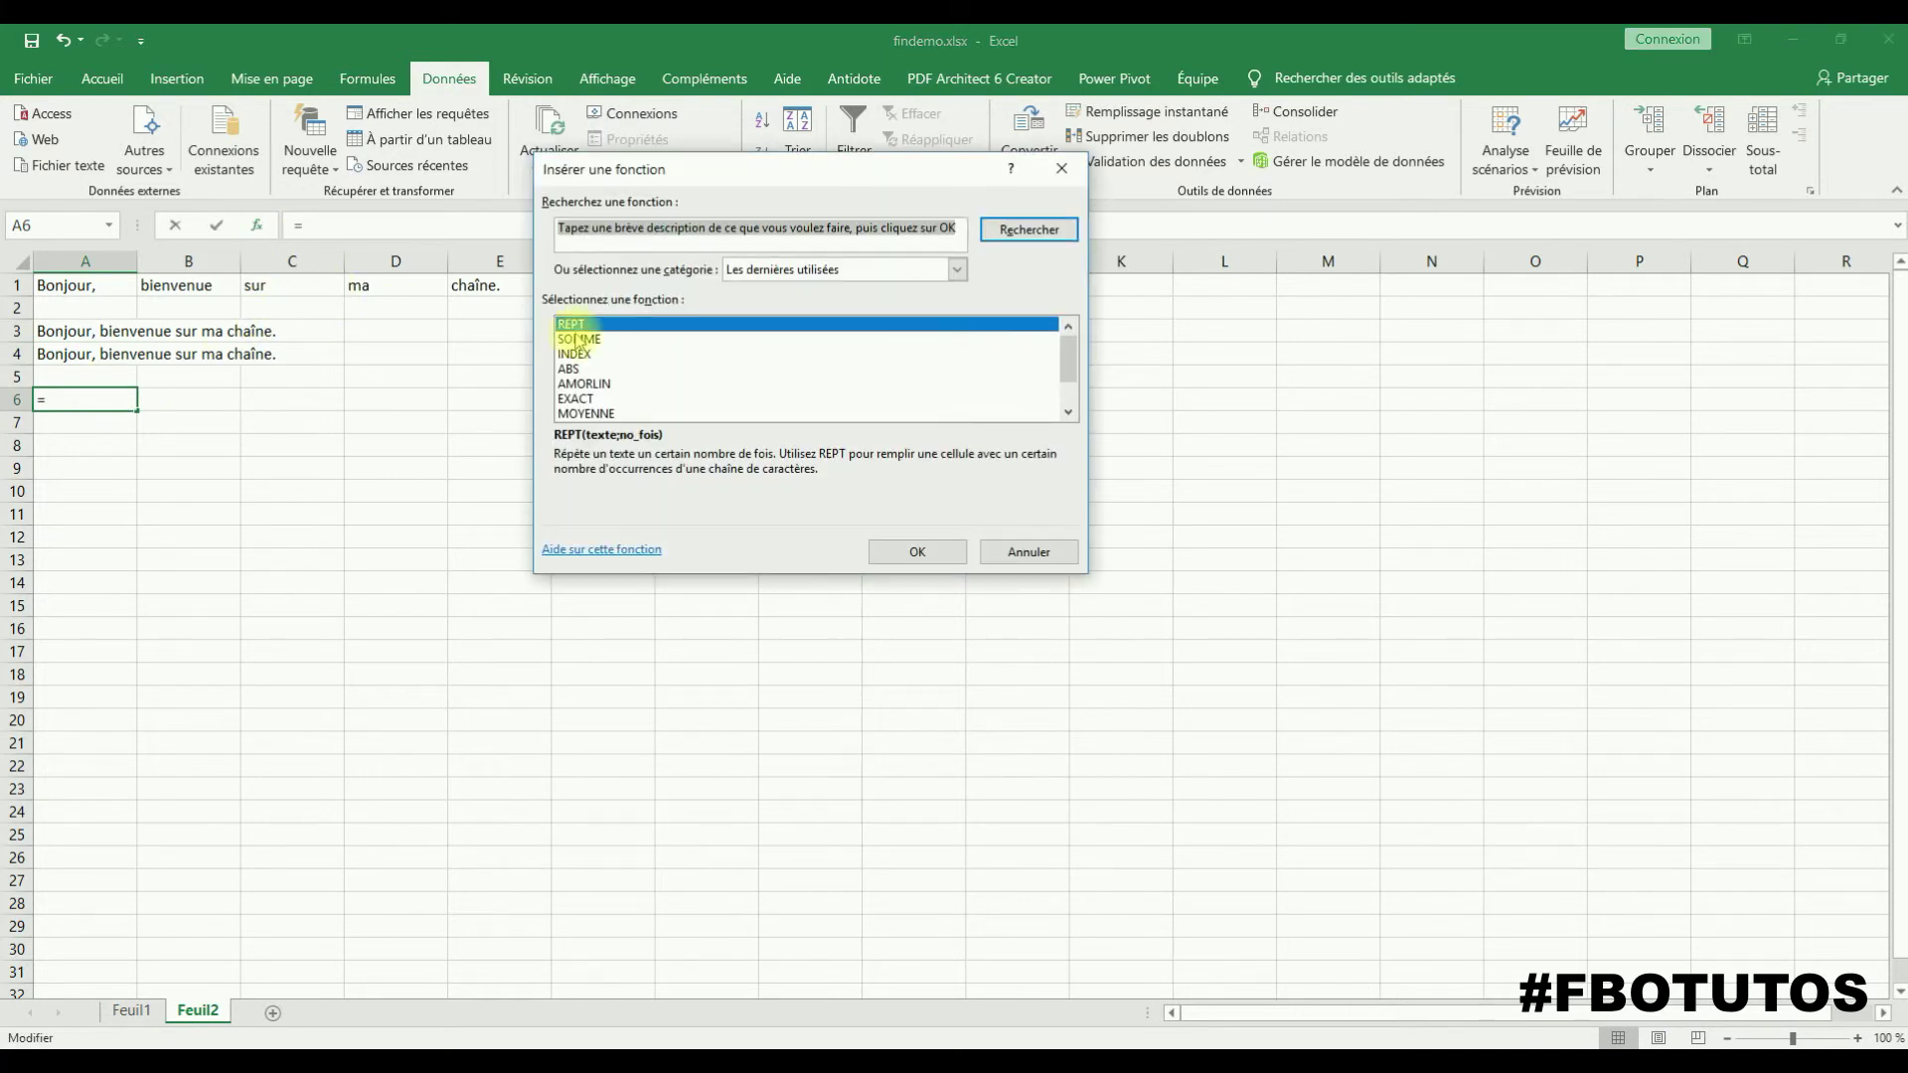
click(616, 231)
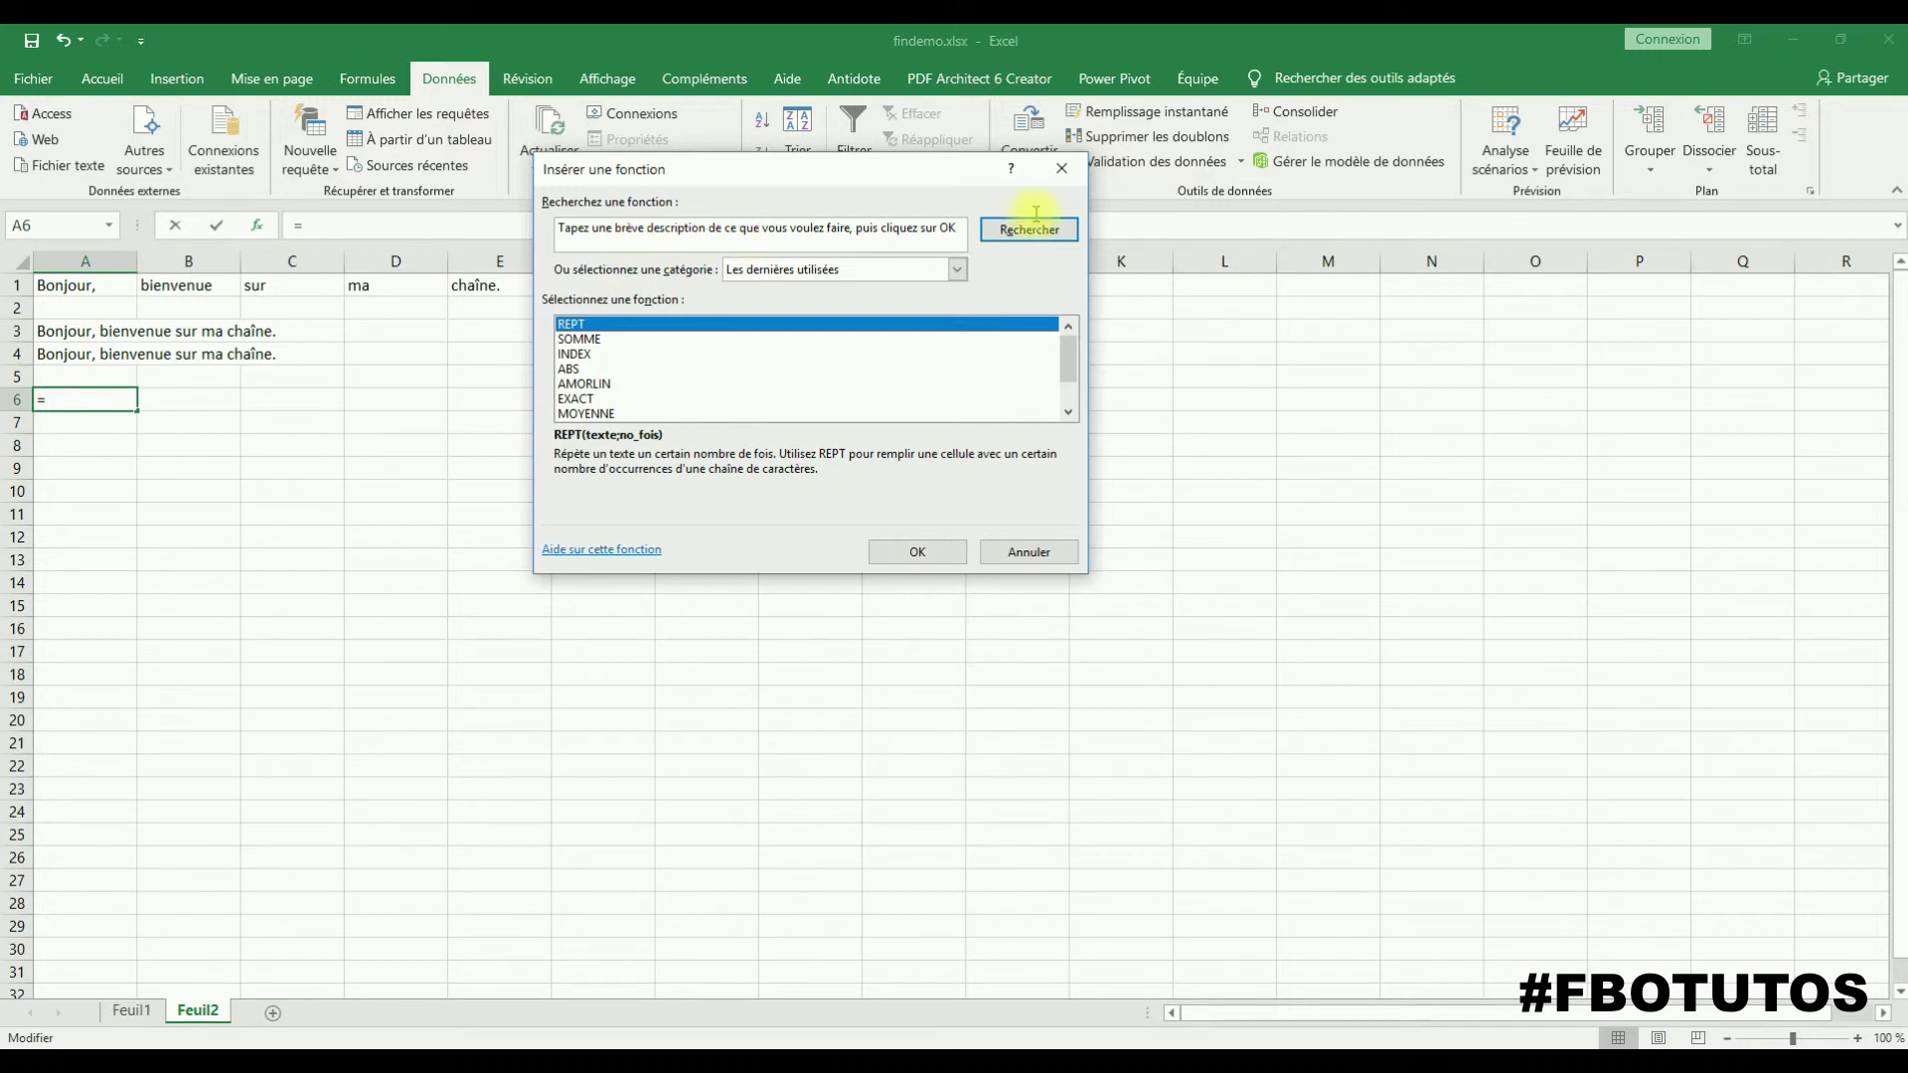
triple_click(953, 231)
text(concatener)
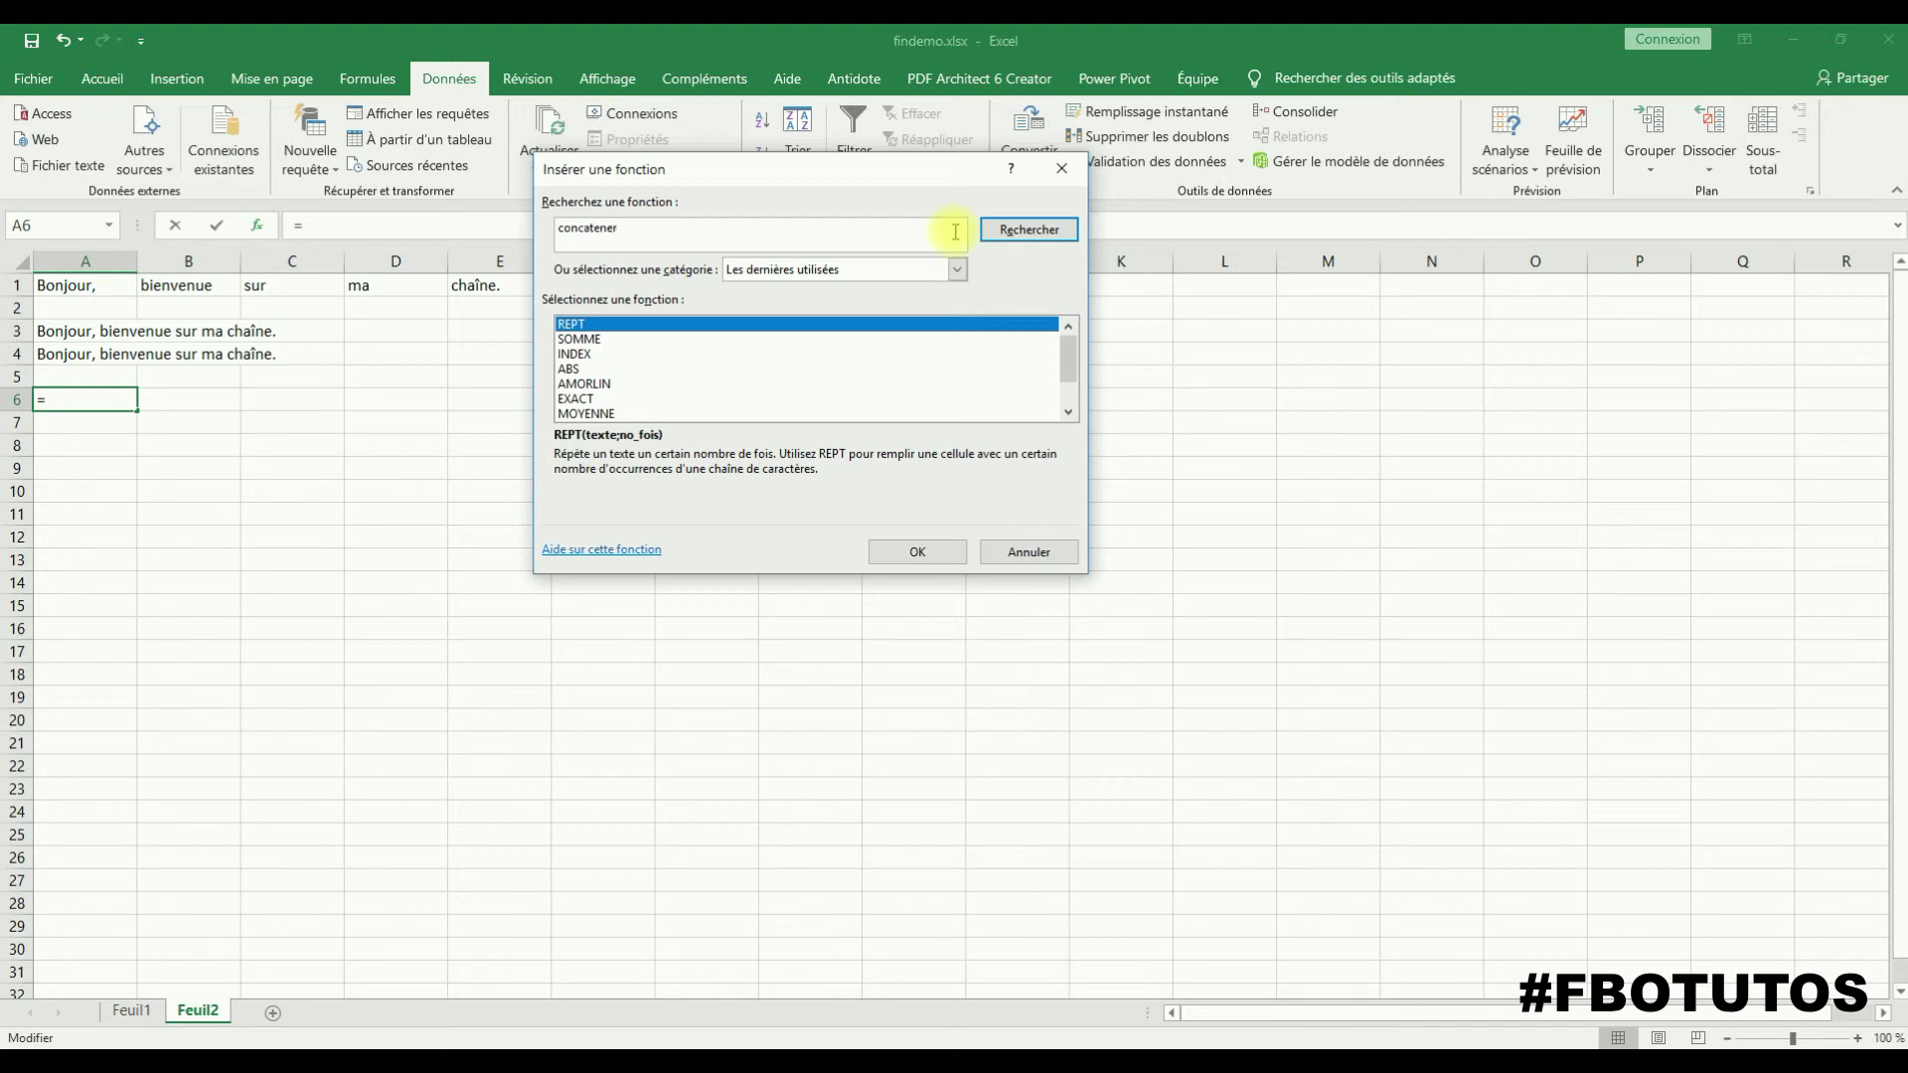
key(Return)
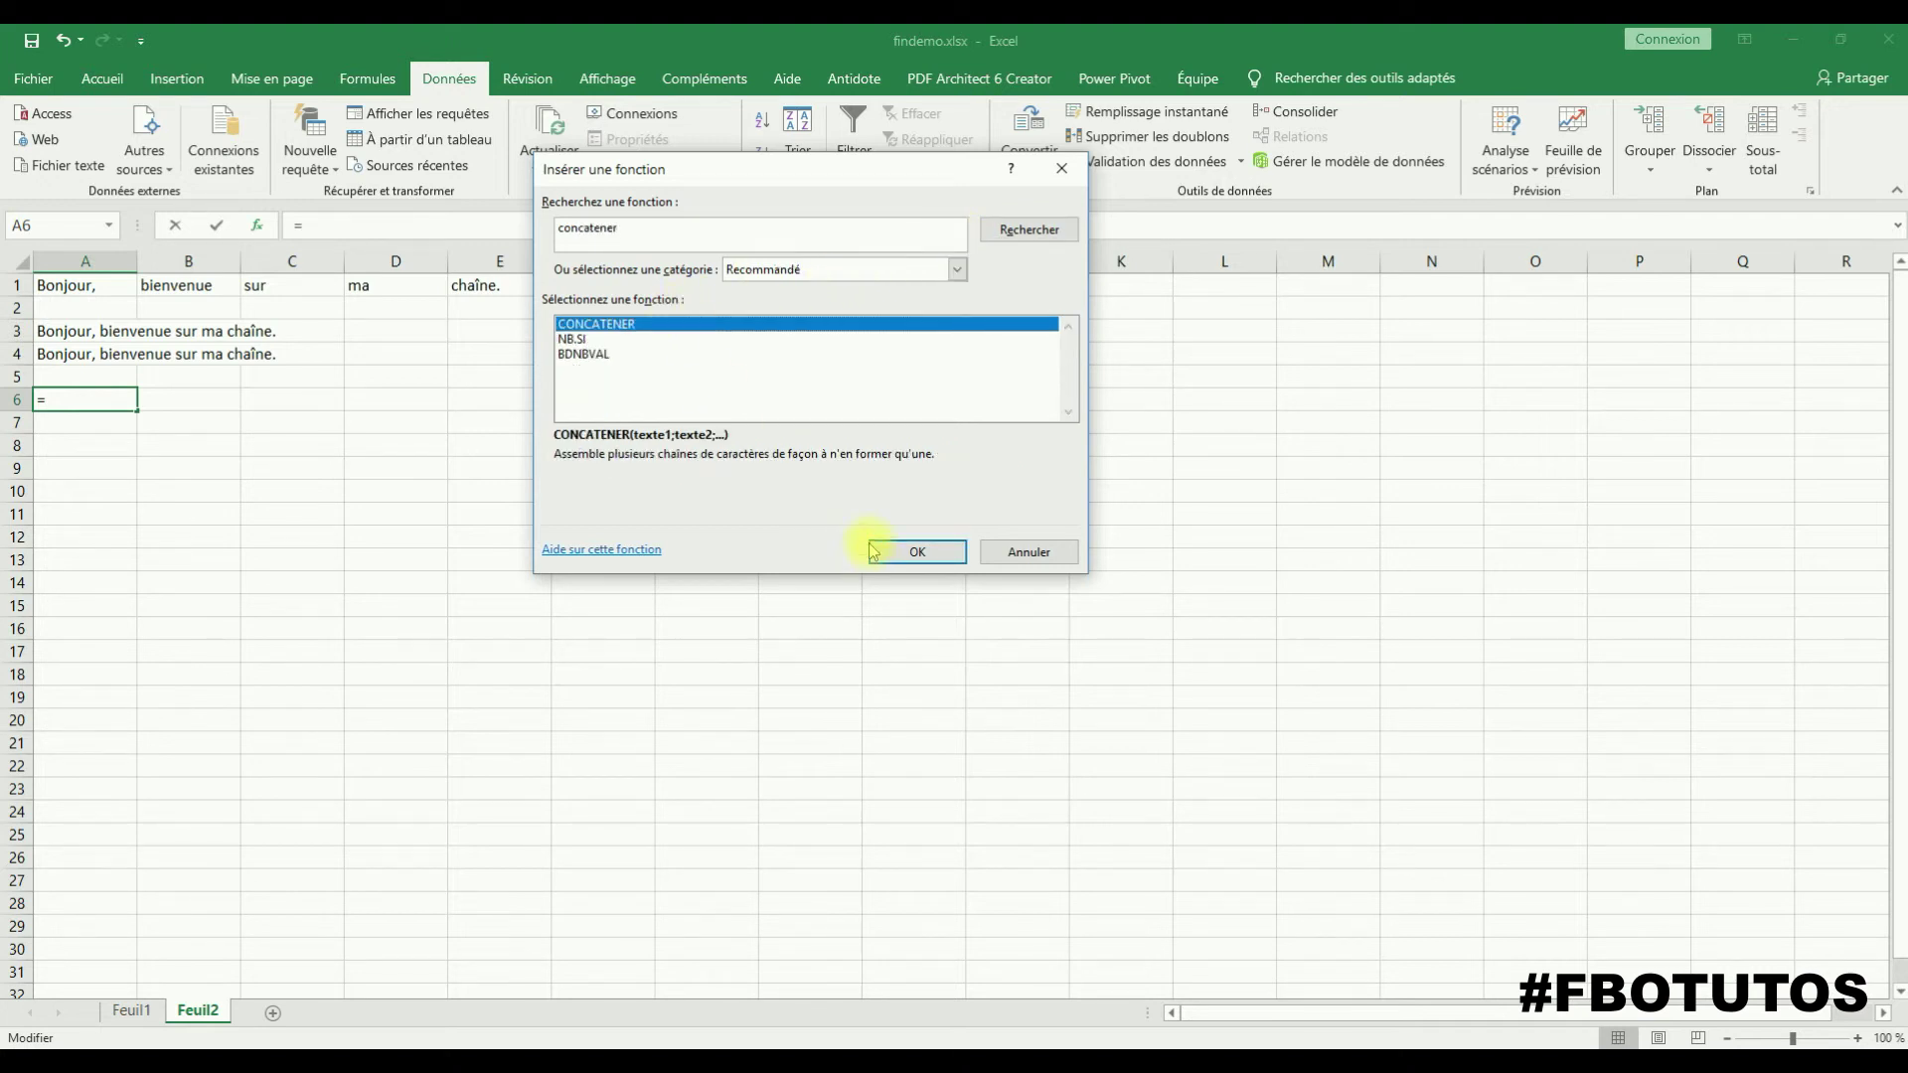
double_click(590, 329)
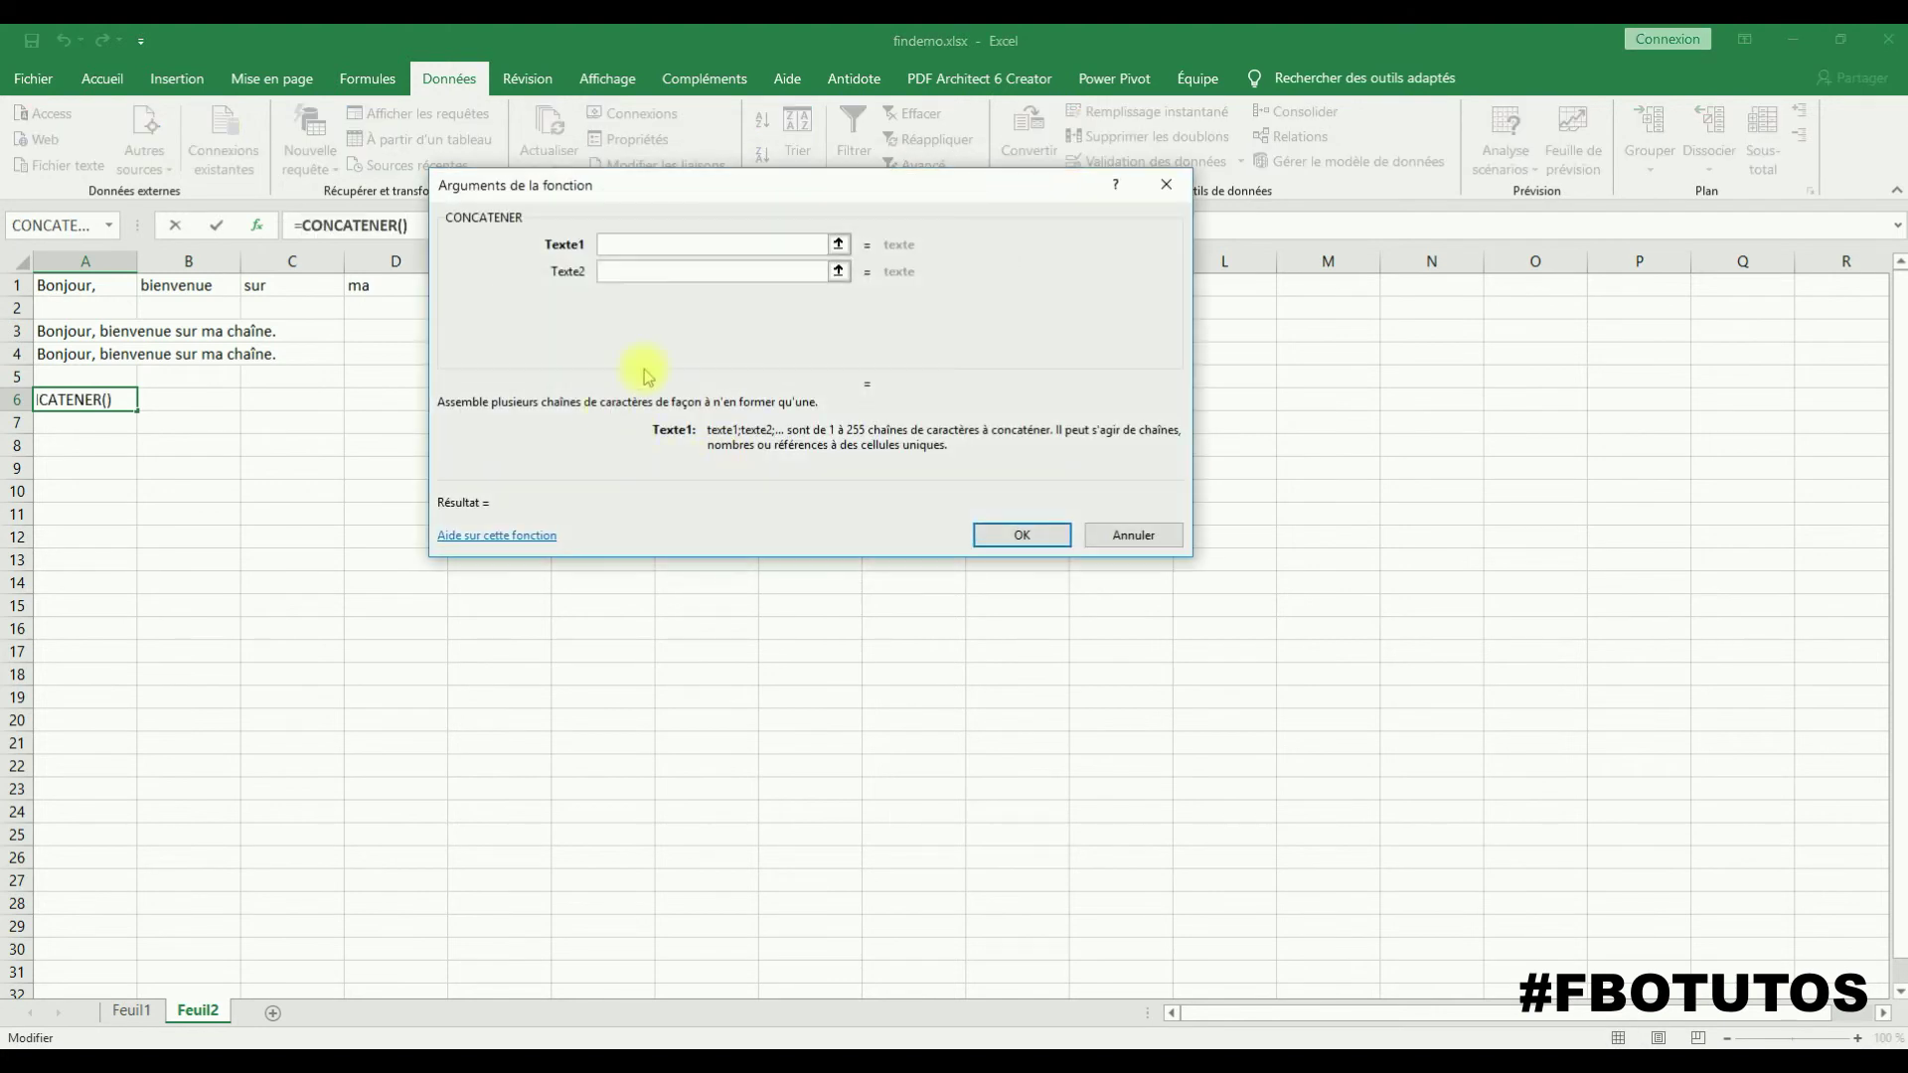
Set the CONCATENER arguments Texte1 to Texte4 to cells A1, B1, C1 and D1
click(80, 285)
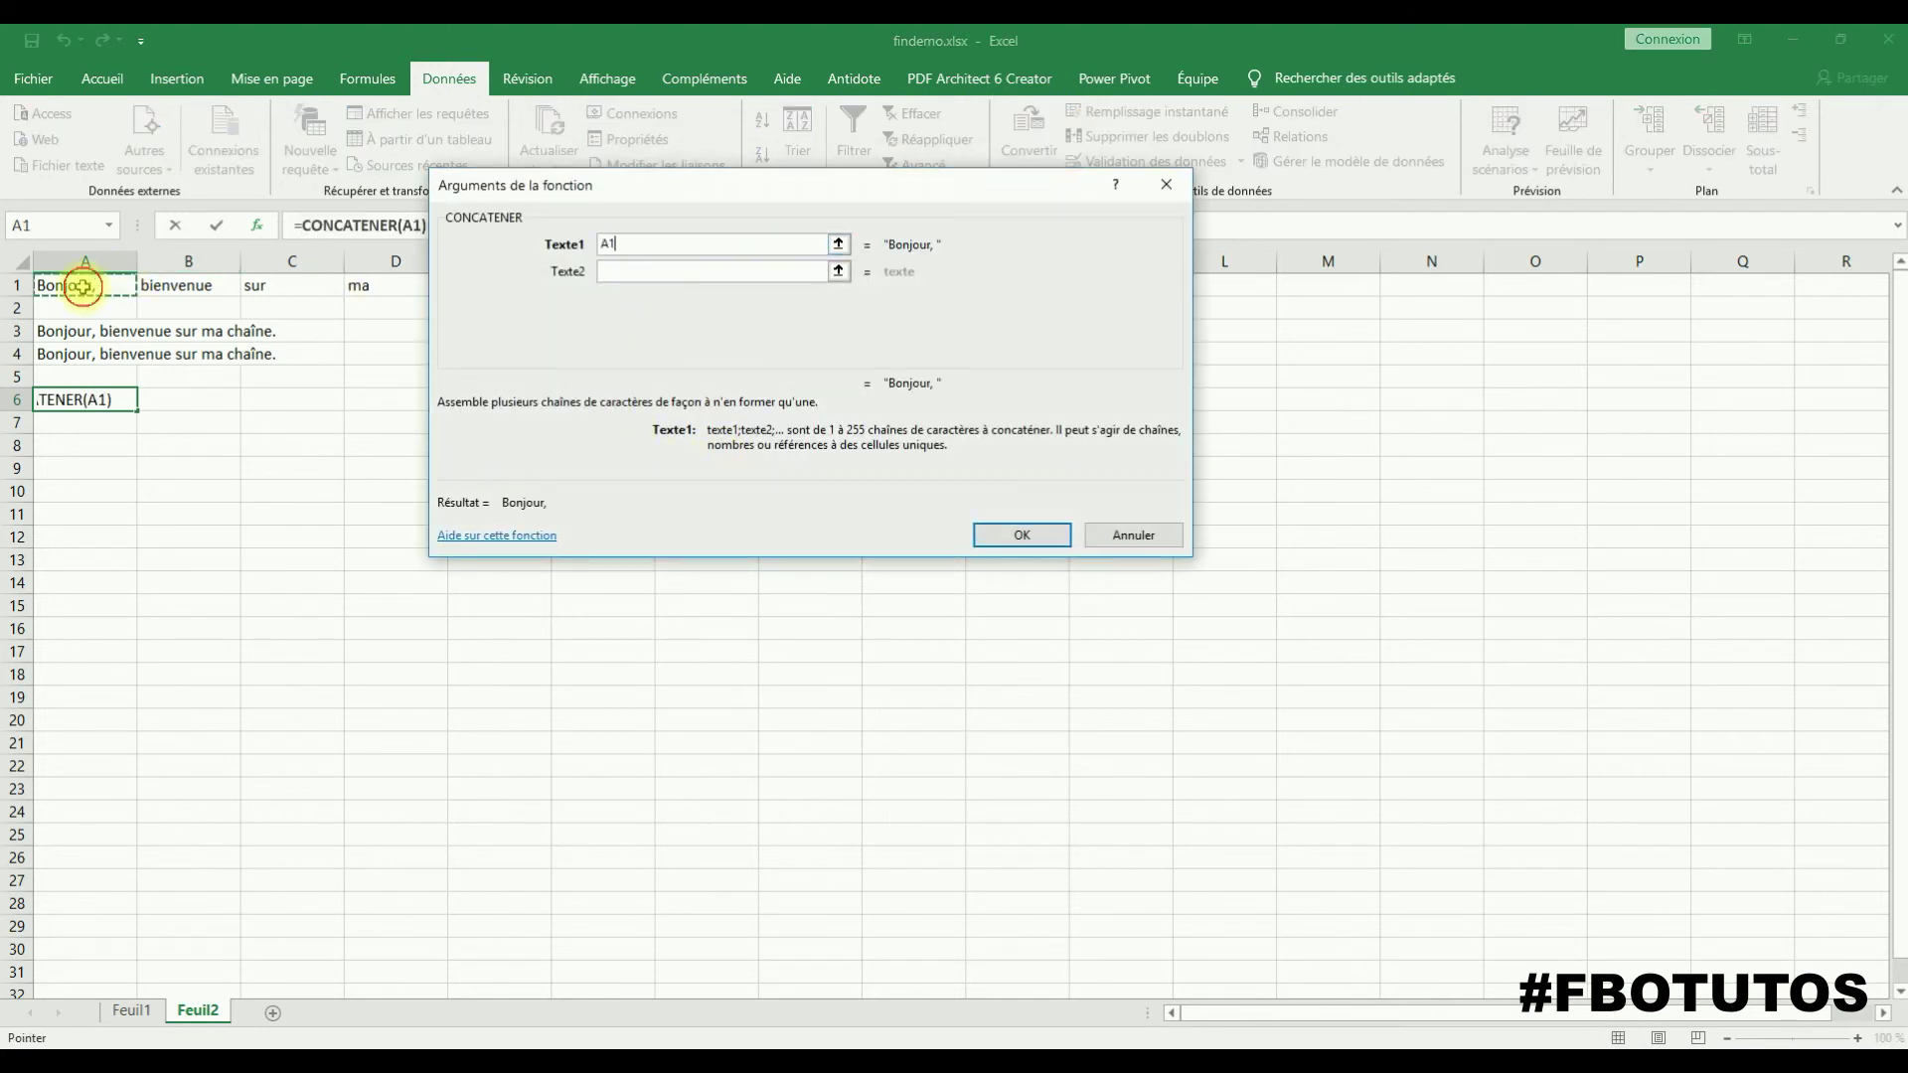
click(627, 276)
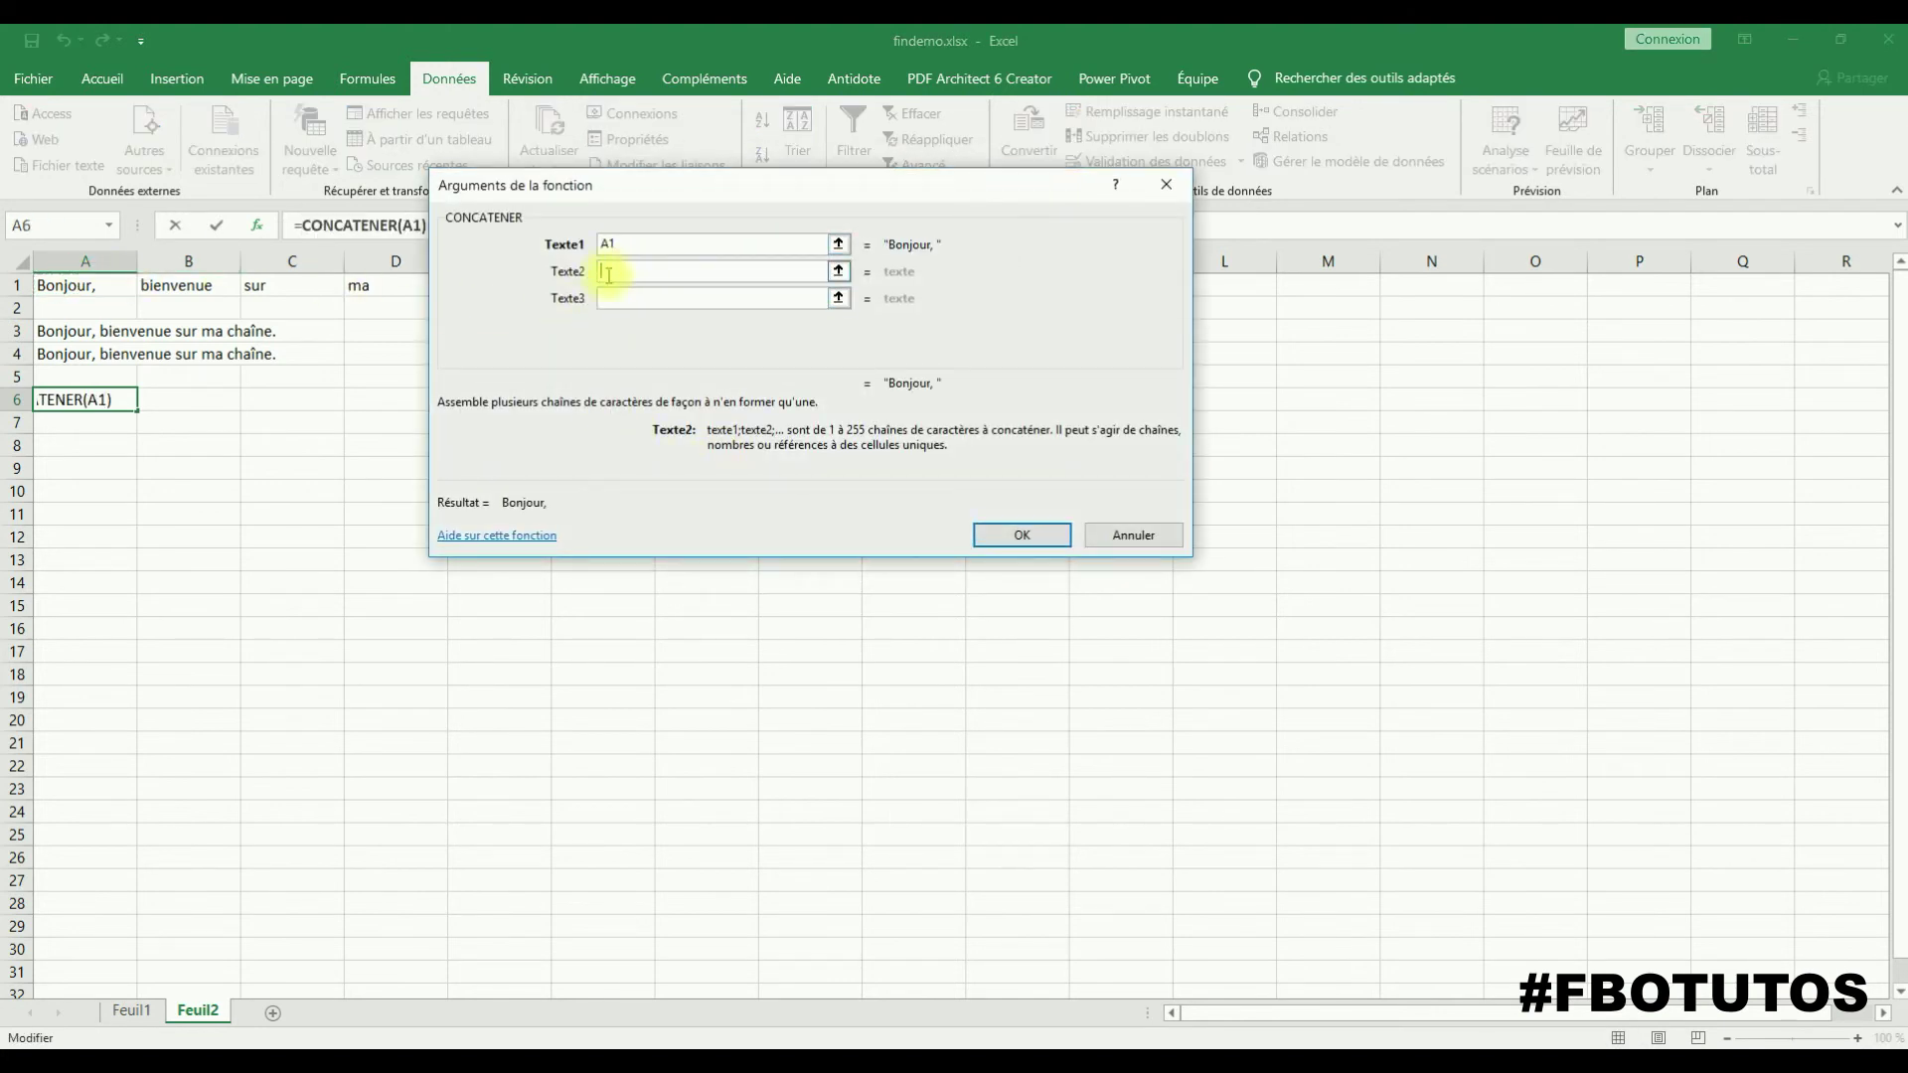
click(174, 285)
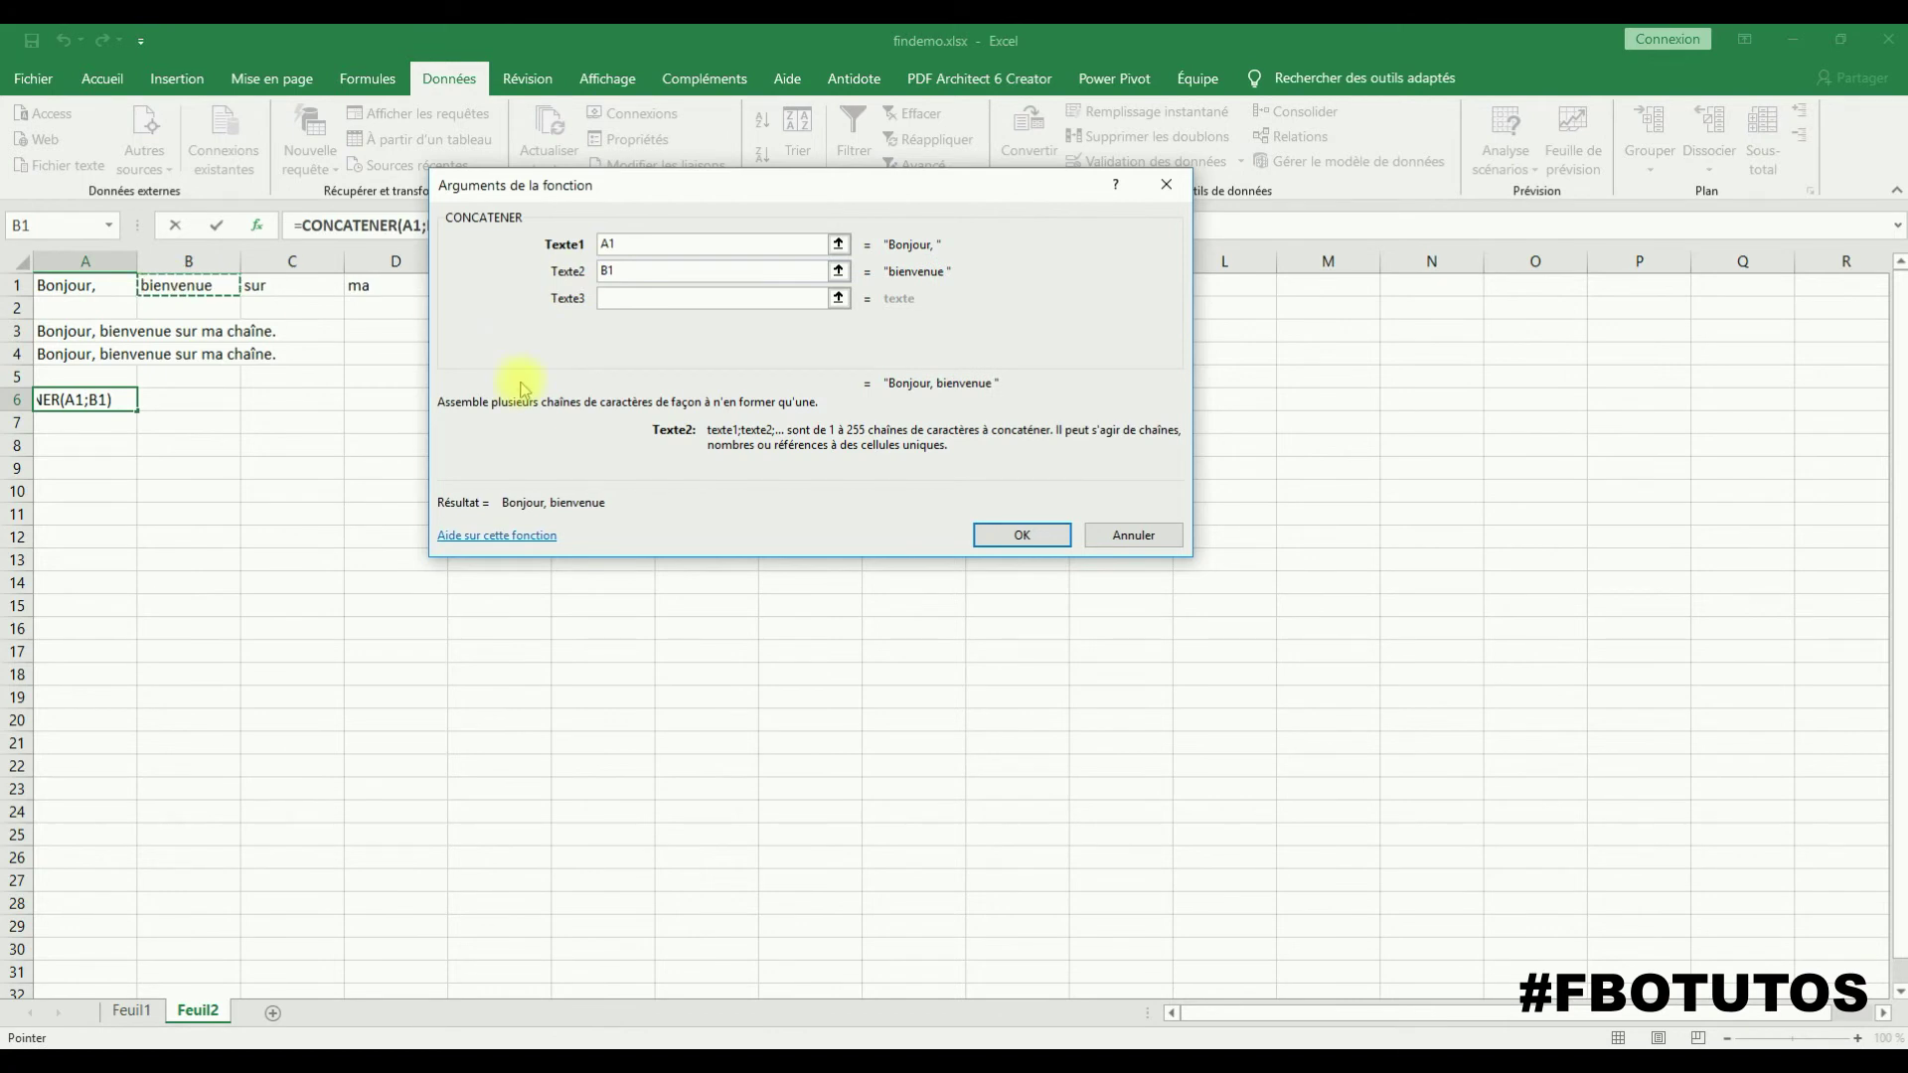
click(613, 298)
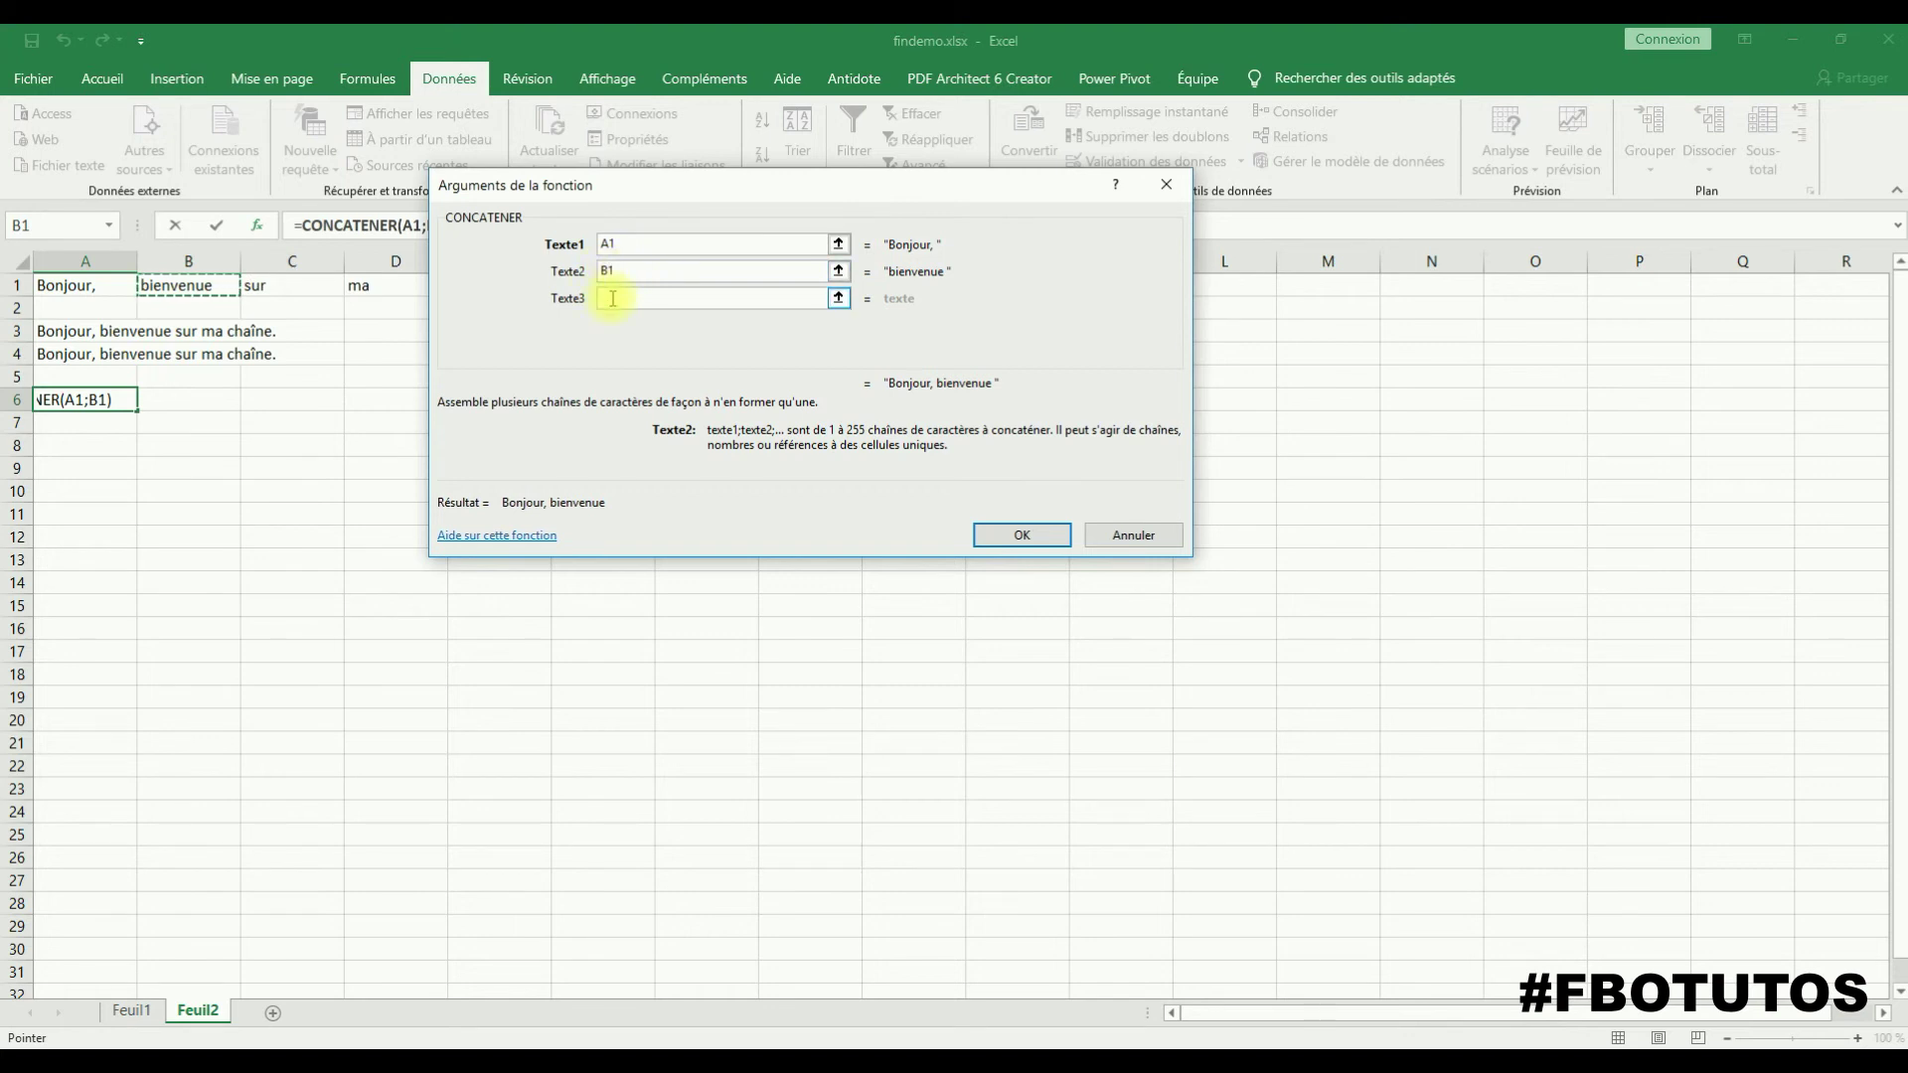
click(613, 298)
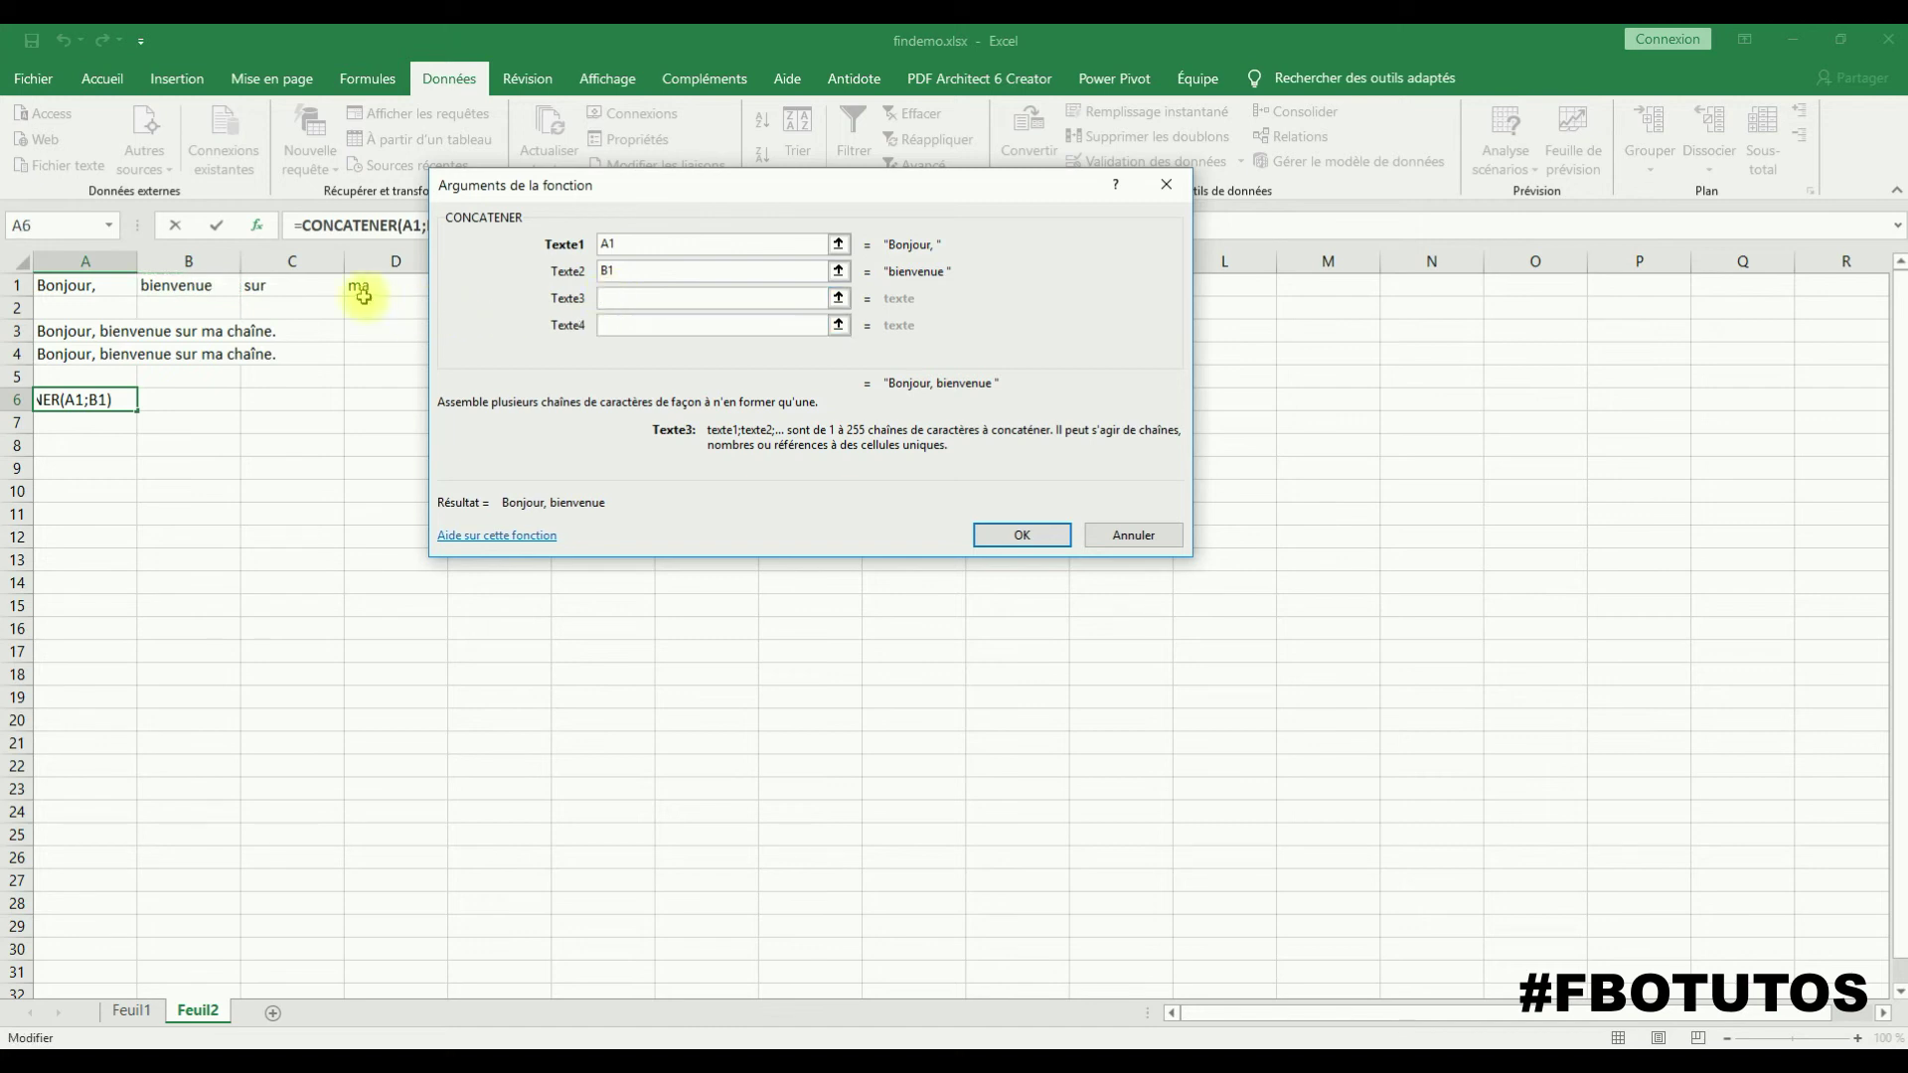
click(266, 286)
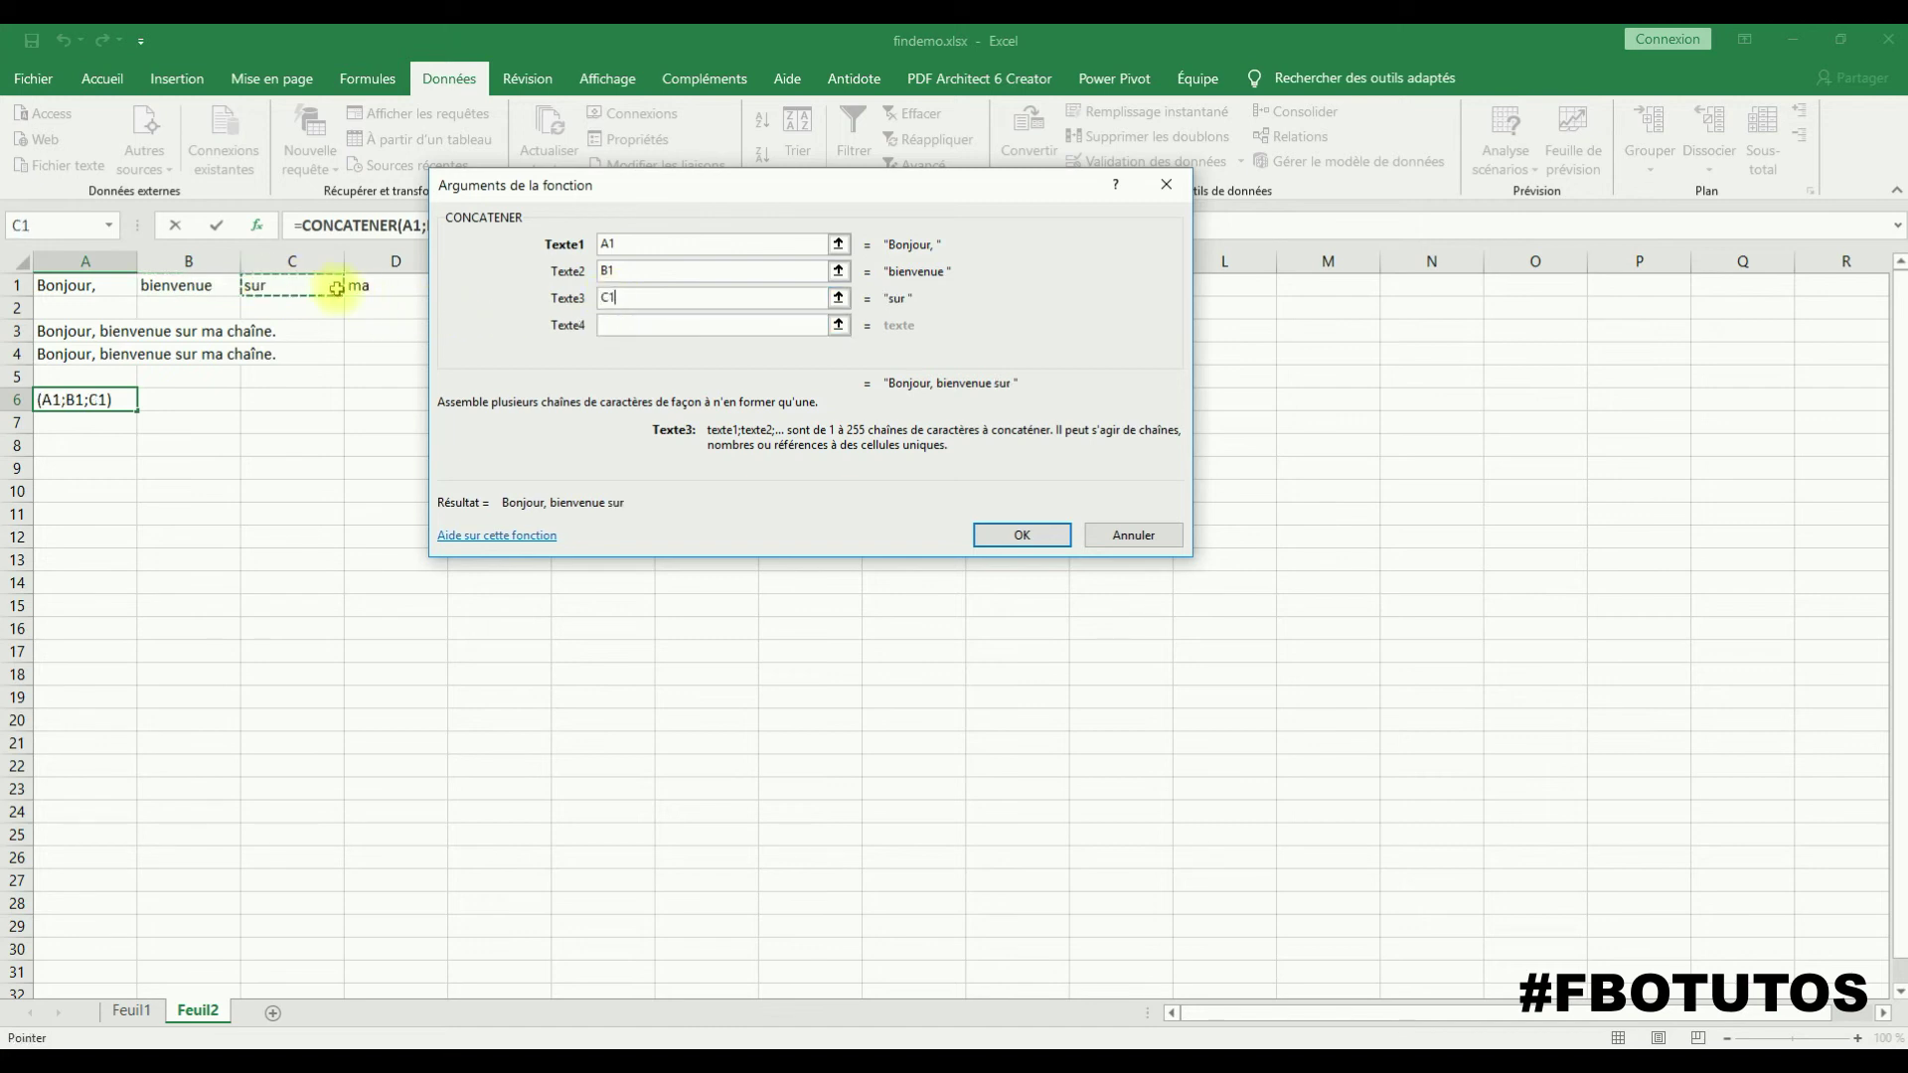
click(608, 325)
click(368, 289)
Set the argument Texte5 to cell E1, look through the further argument fields, and confirm the CONCATENER function in cell A6
click(608, 352)
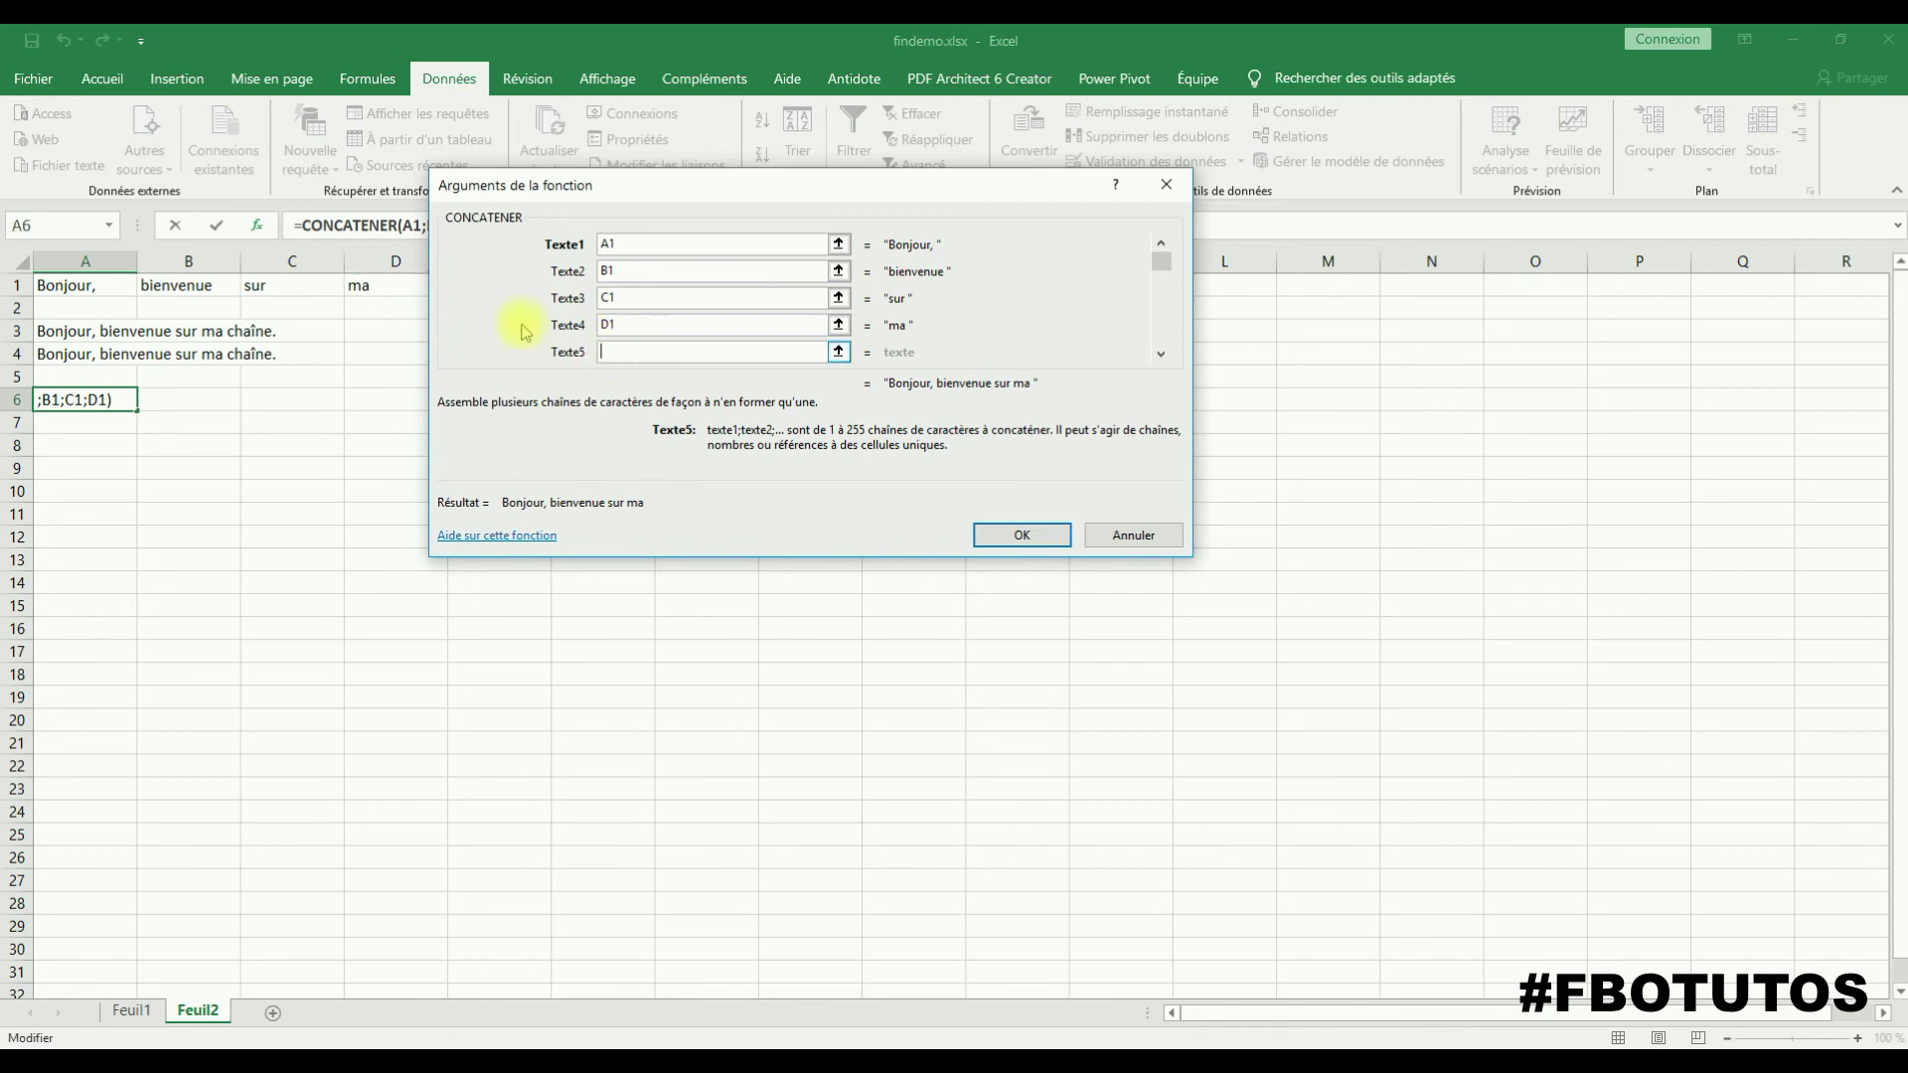
drag(533, 185, 830, 173)
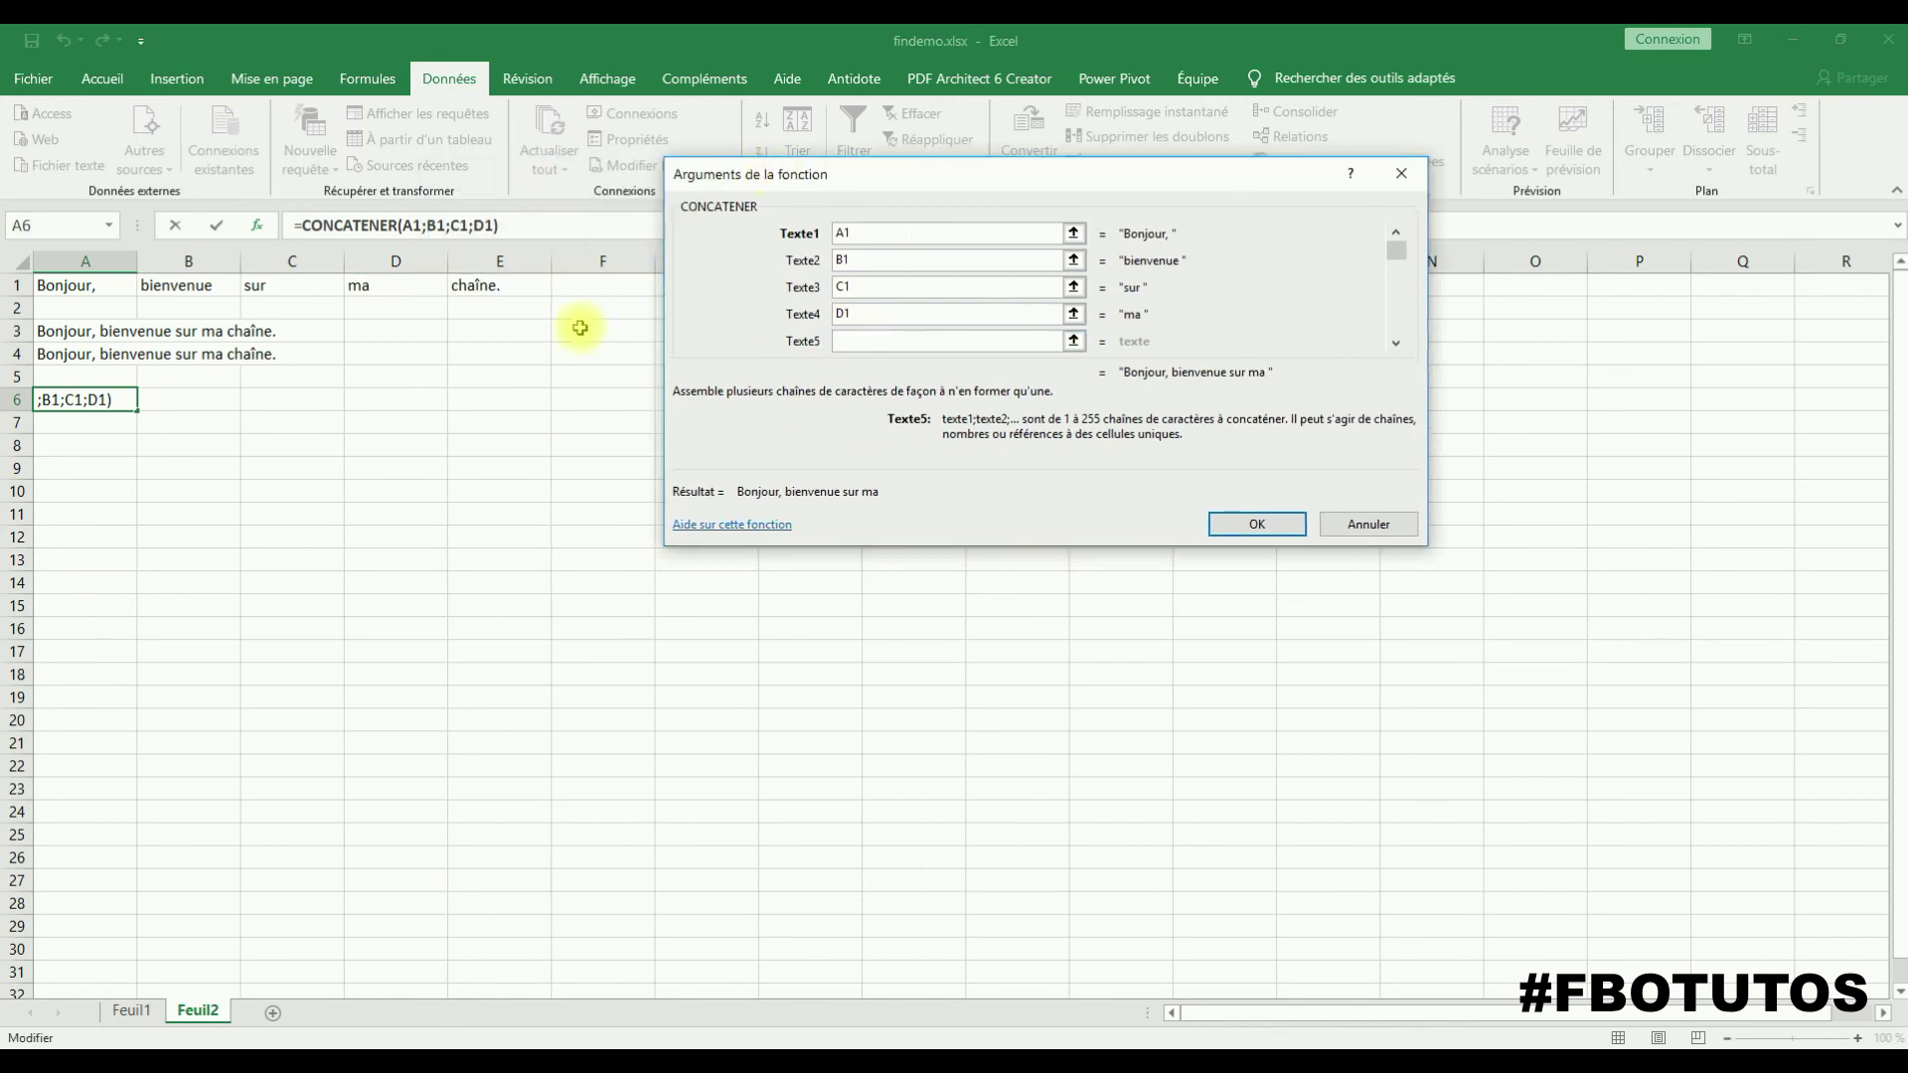
click(500, 287)
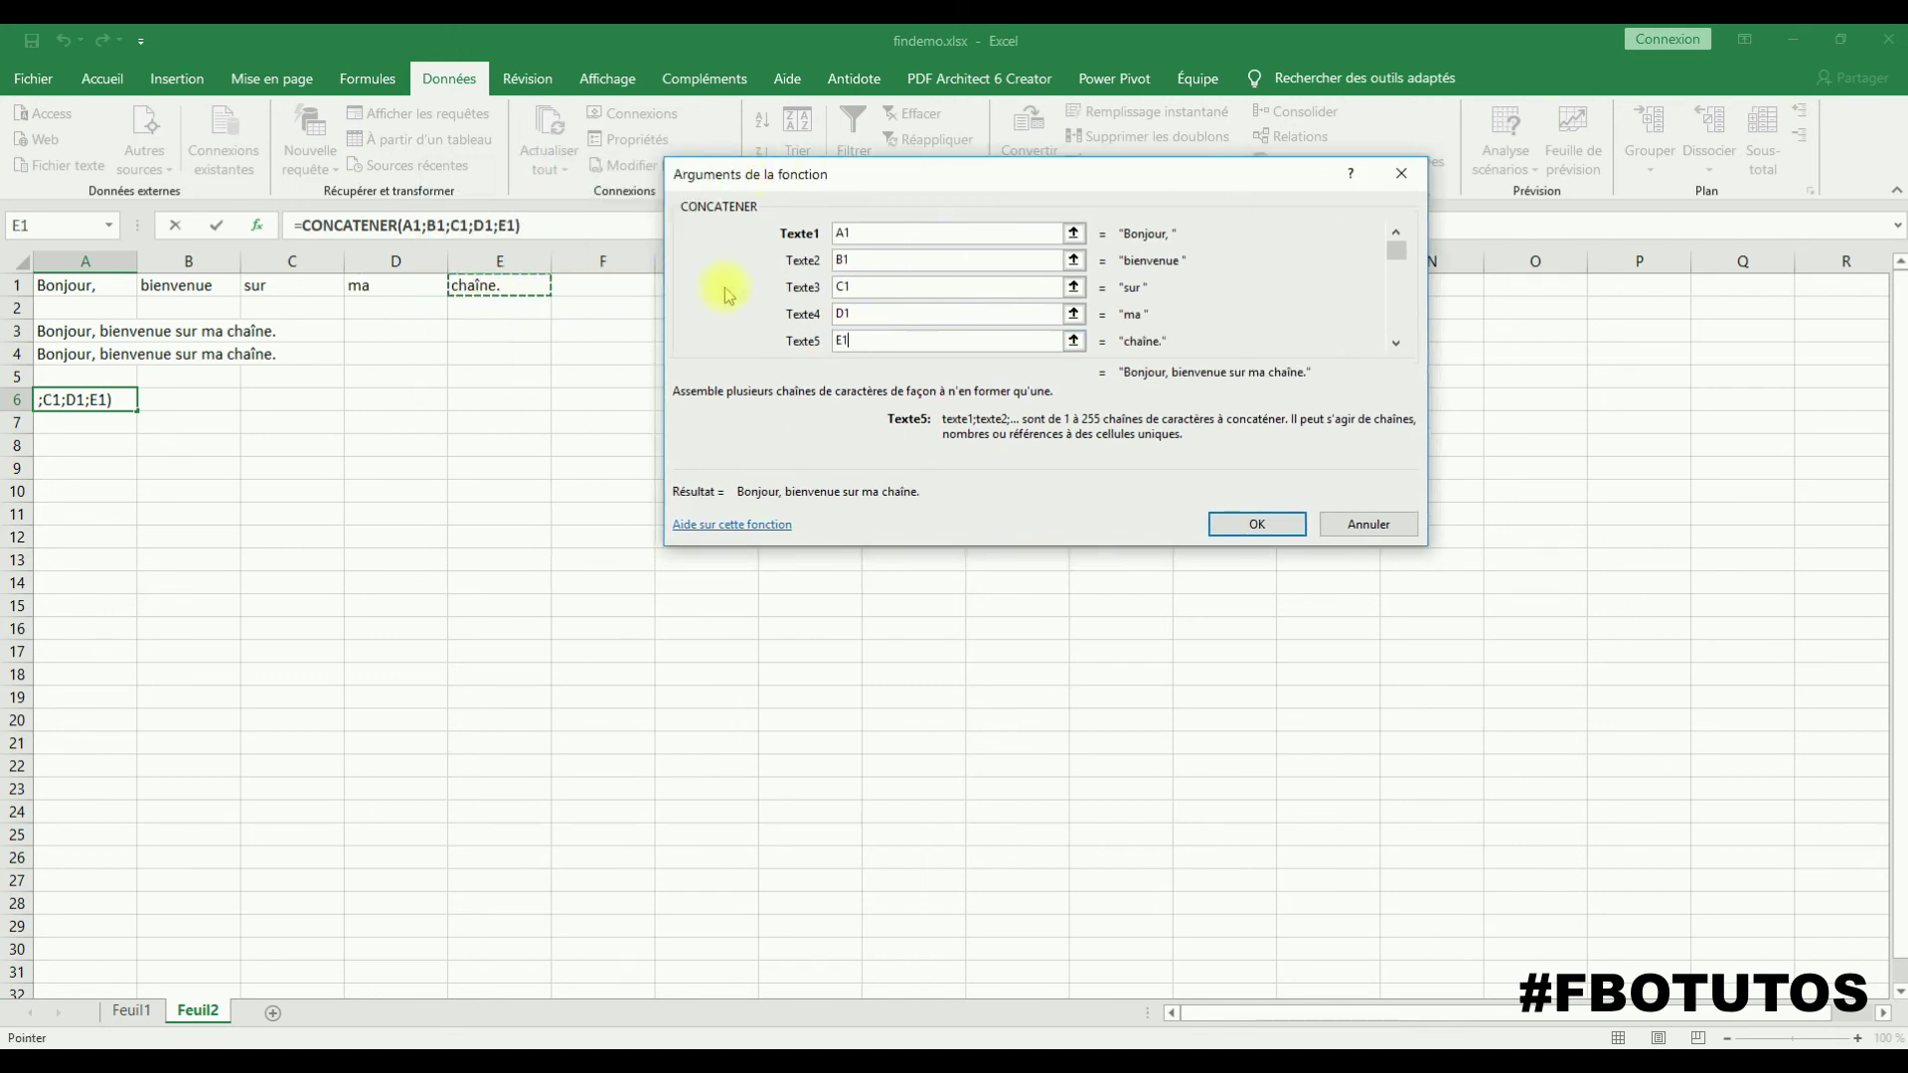
drag(1395, 260, 1405, 319)
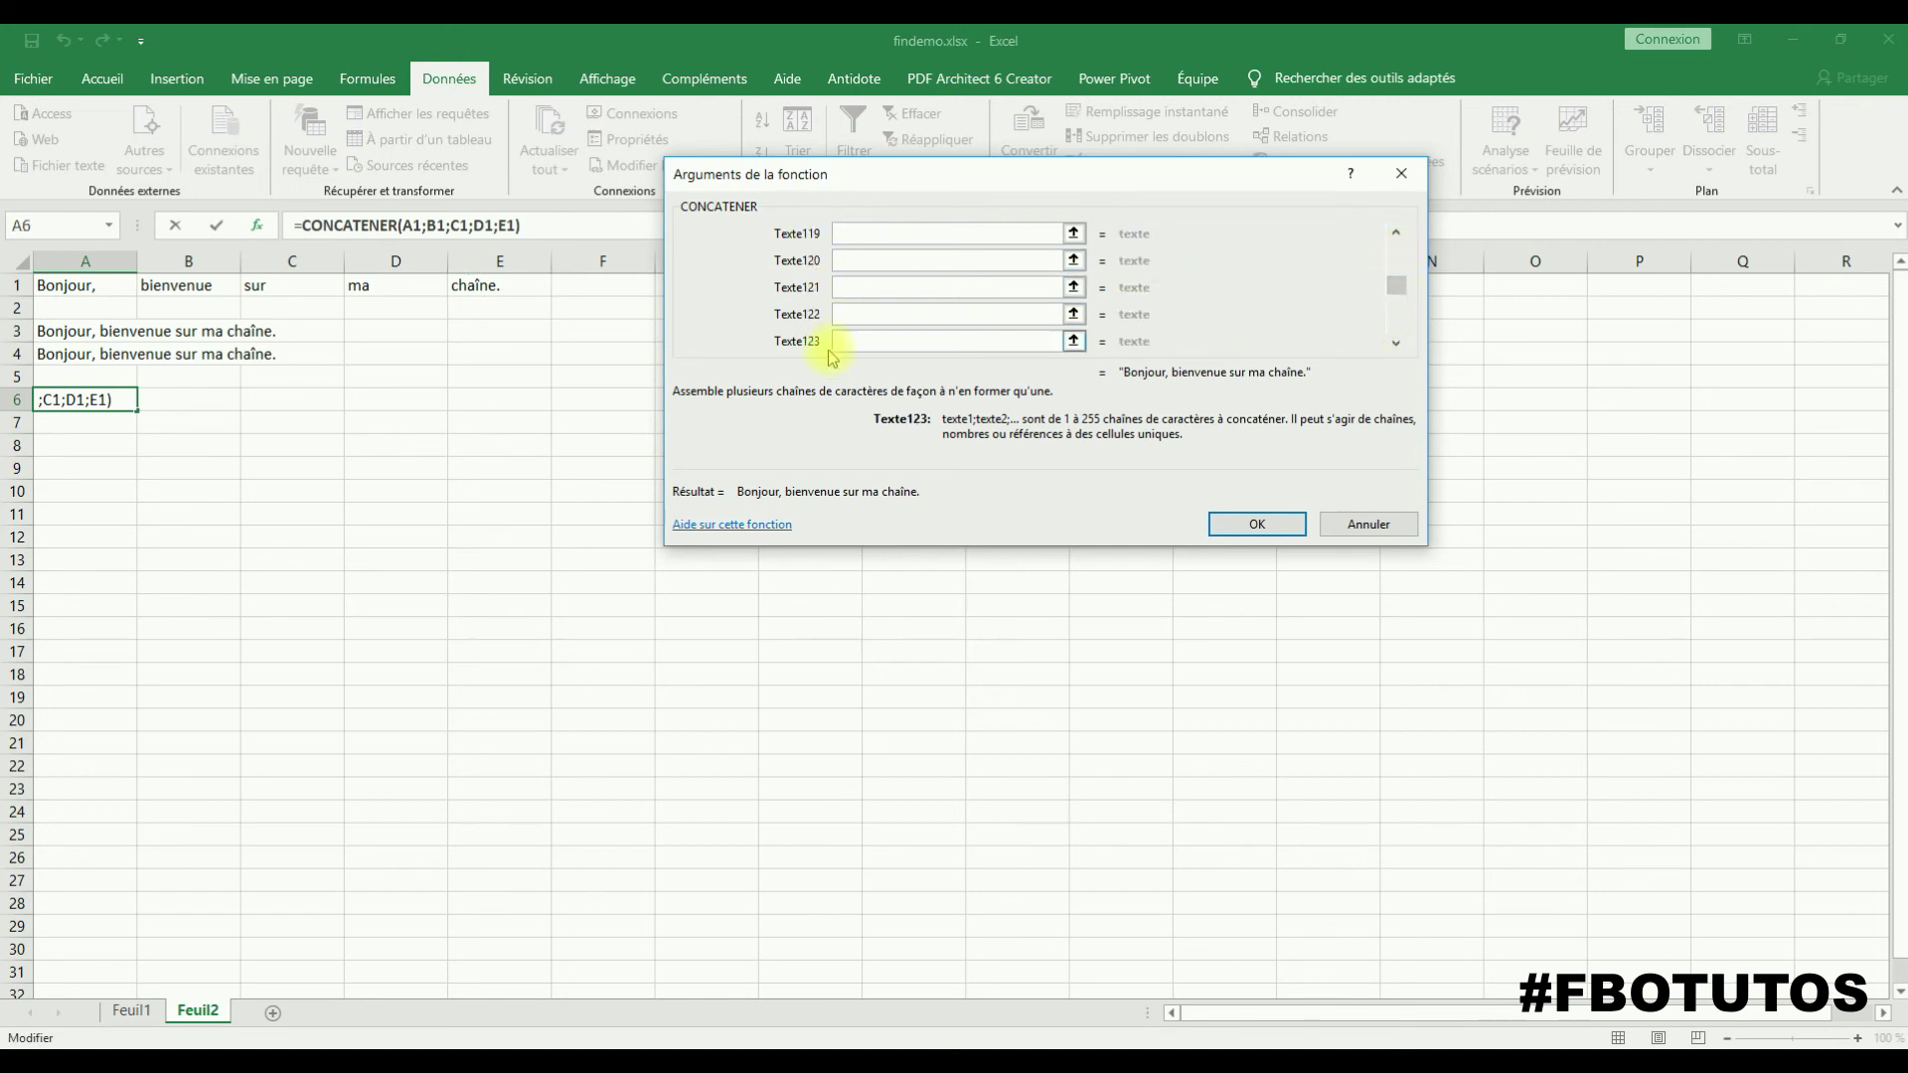
drag(1396, 285, 1394, 253)
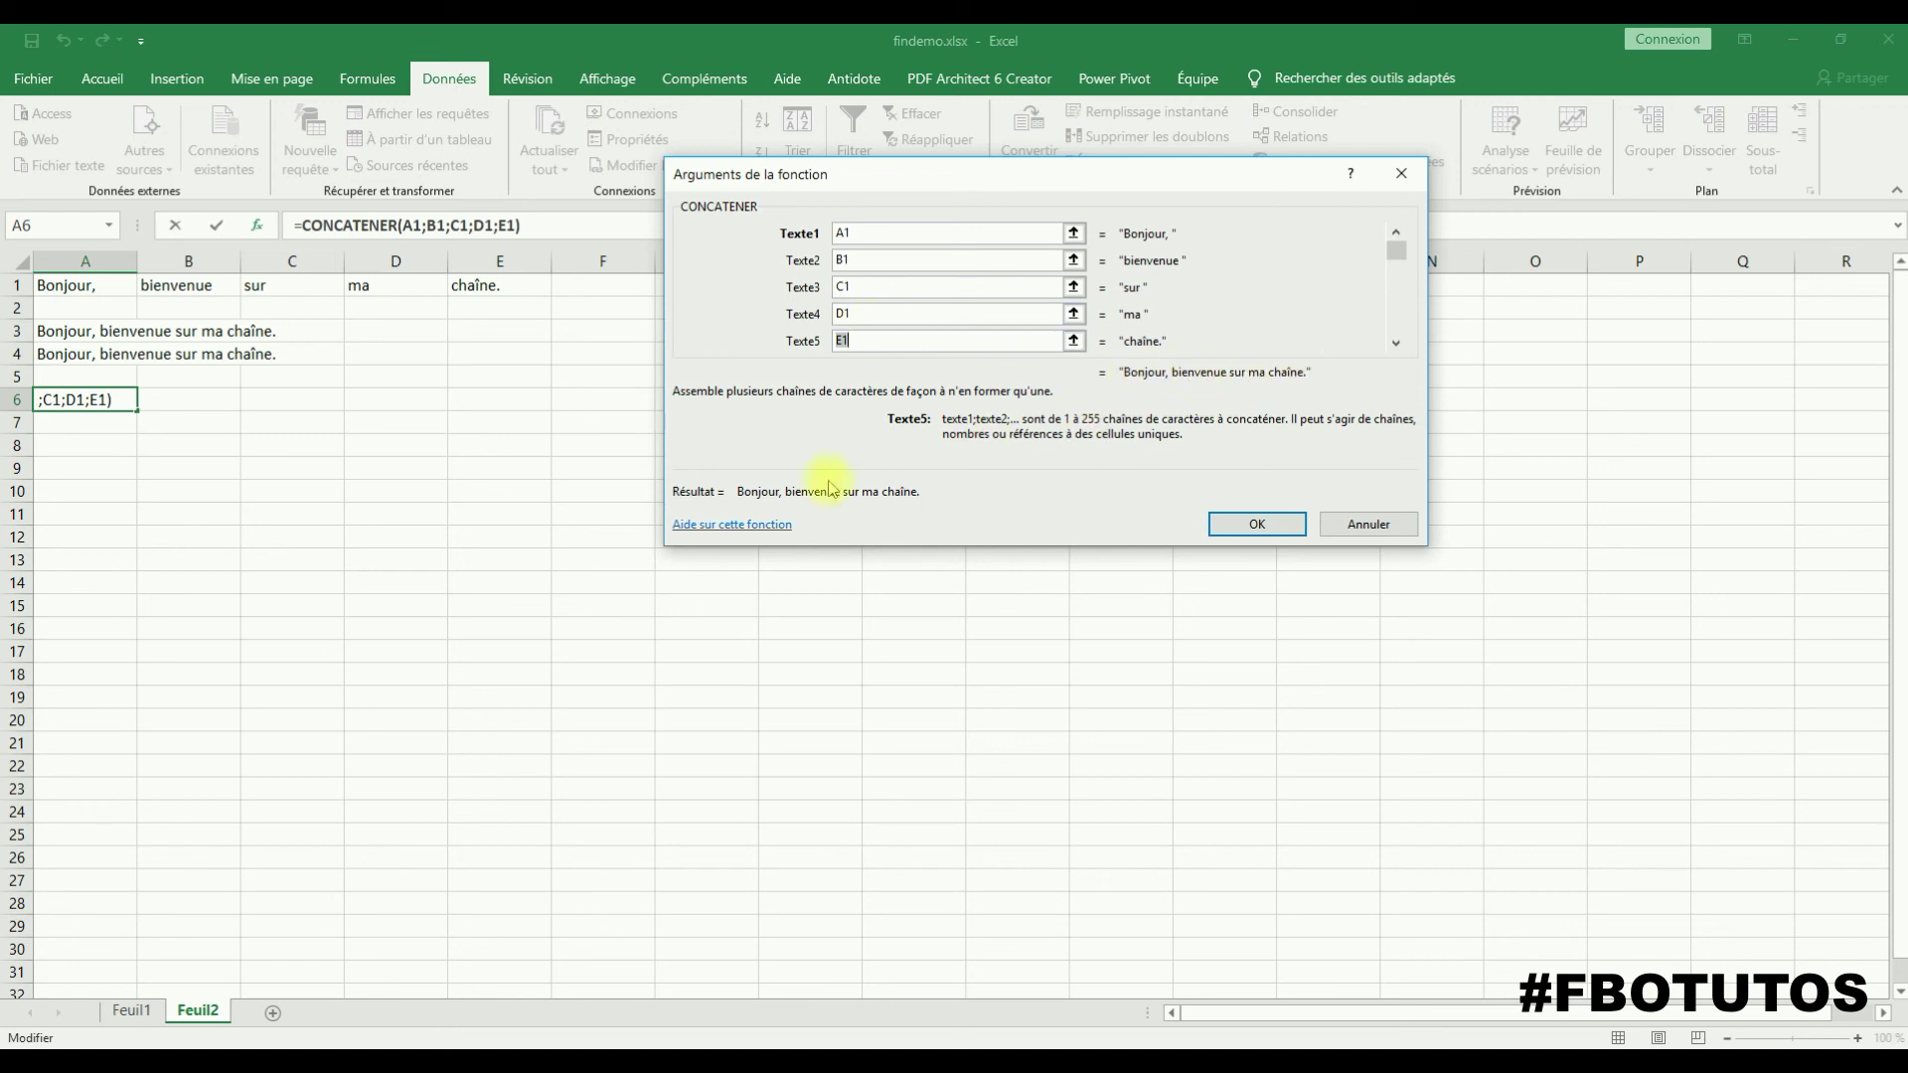
click(1244, 524)
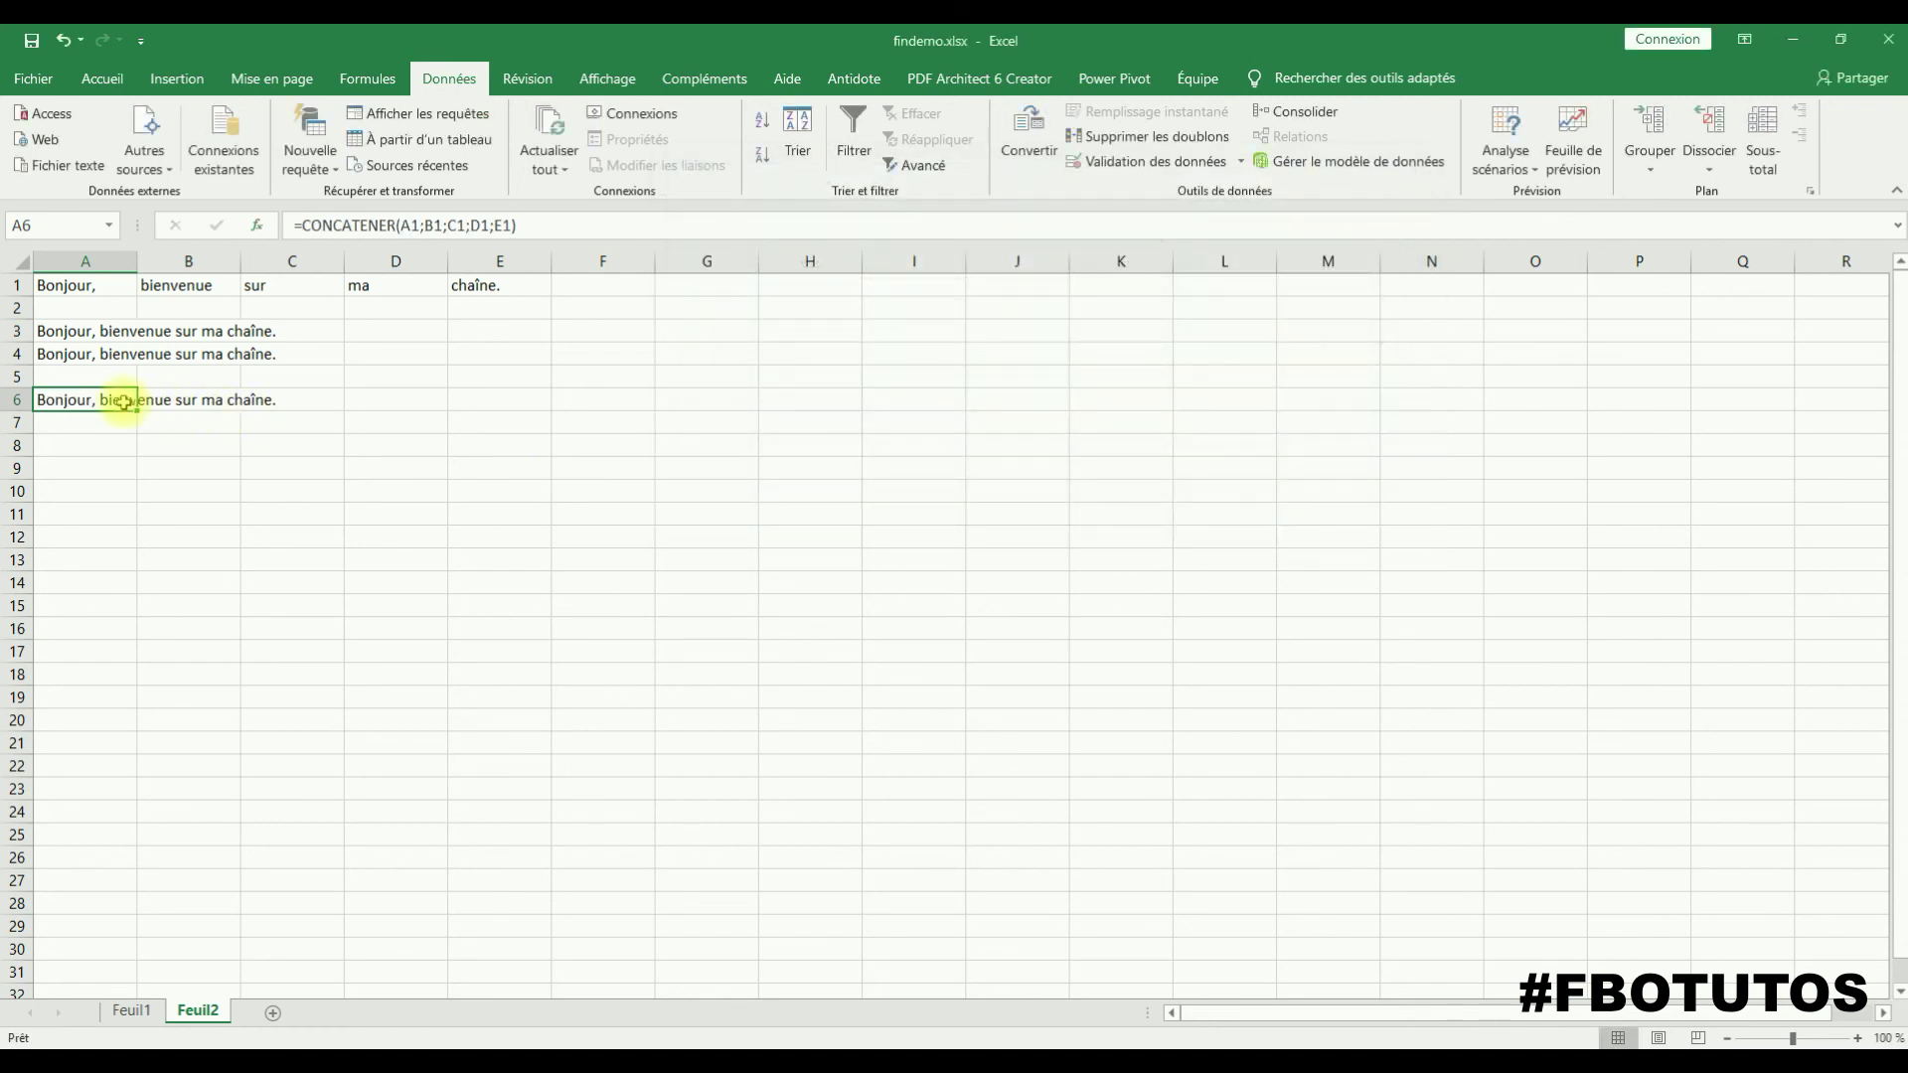